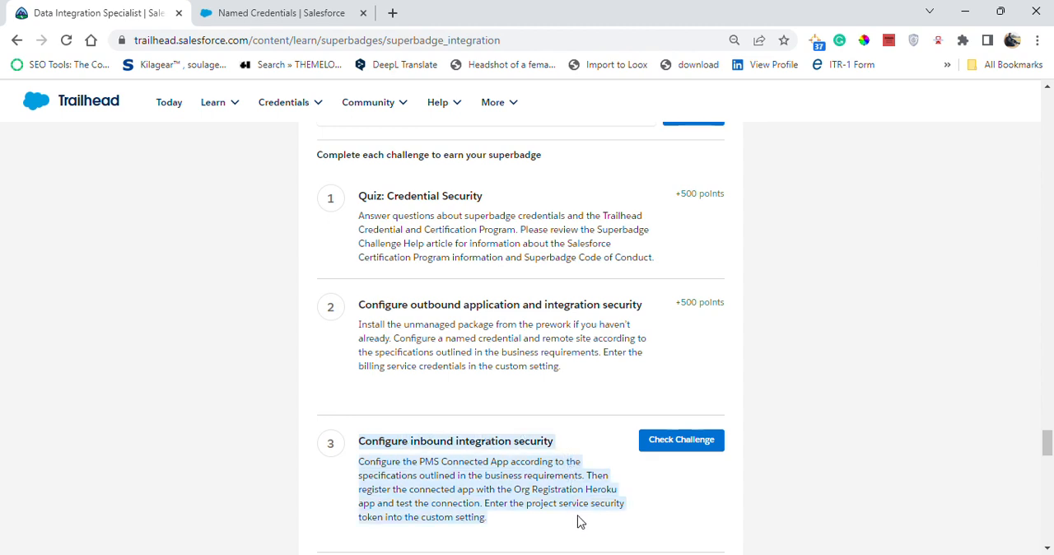
- Close the old Named Credentials page and launch the Data Integration Specialist Playground
{"action": "left_click", "coordinate": [566, 447]}
{"action": "scroll", "coordinate": [566, 443], "scroll_direction": "up", "scroll_amount": 3}
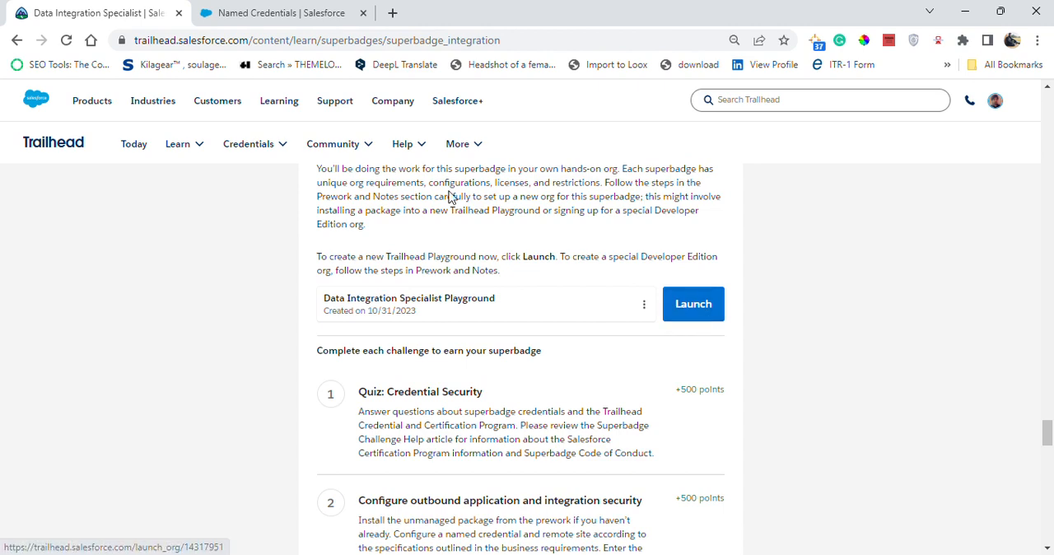
{"action": "left_click", "coordinate": [364, 13]}
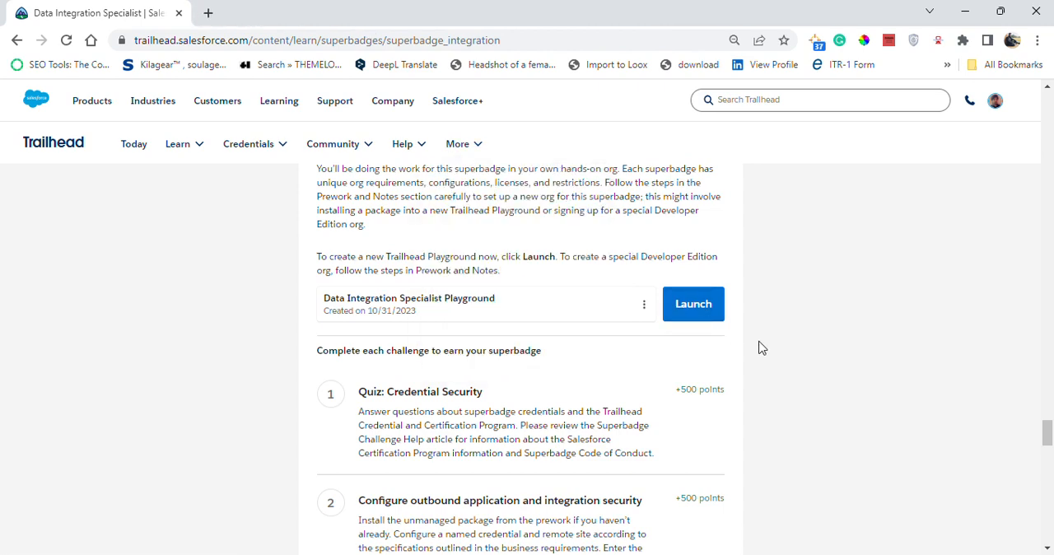
{"action": "left_click", "coordinate": [677, 298]}
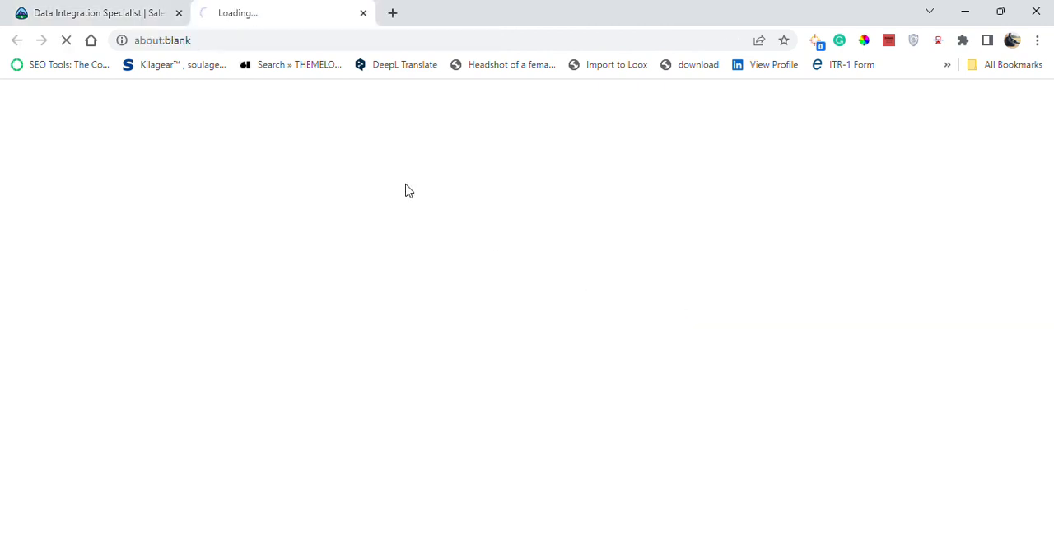
- Review the inbound integration security challenge on Trailhead and find the Connected App specifications in the business requirements
{"action": "left_click", "coordinate": [85, 7]}
{"action": "scroll", "coordinate": [520, 255], "scroll_direction": "down", "scroll_amount": 3}
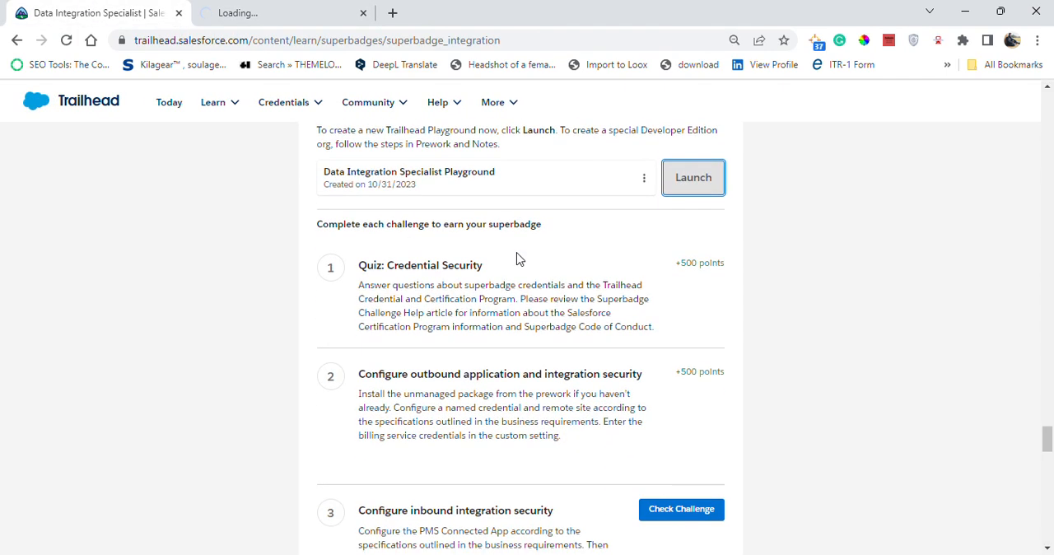
{"action": "scroll", "coordinate": [511, 258], "scroll_direction": "down", "scroll_amount": 4}
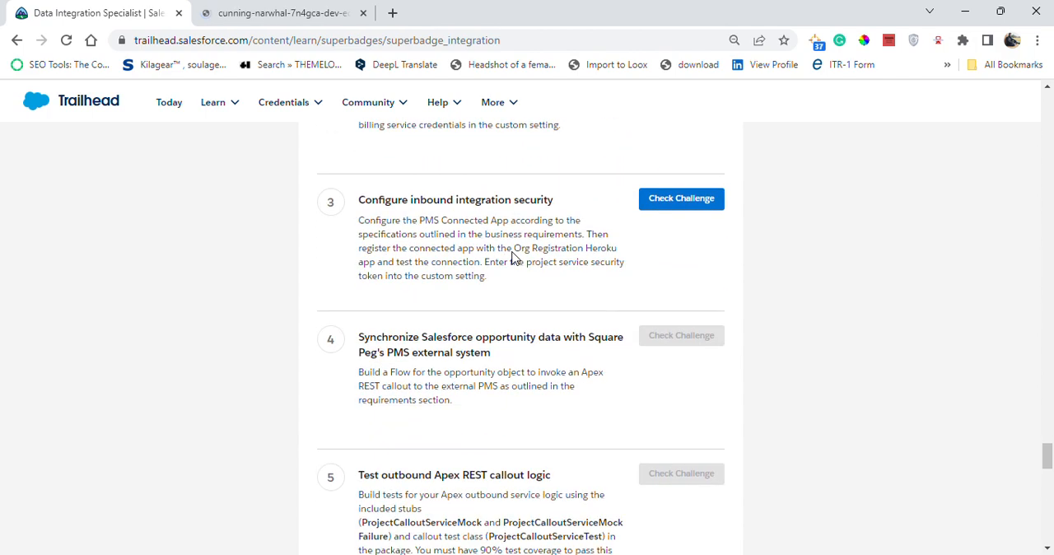
{"action": "scroll", "coordinate": [513, 252], "scroll_direction": "down", "scroll_amount": 2}
{"action": "scroll", "coordinate": [513, 253], "scroll_direction": "up", "scroll_amount": 3}
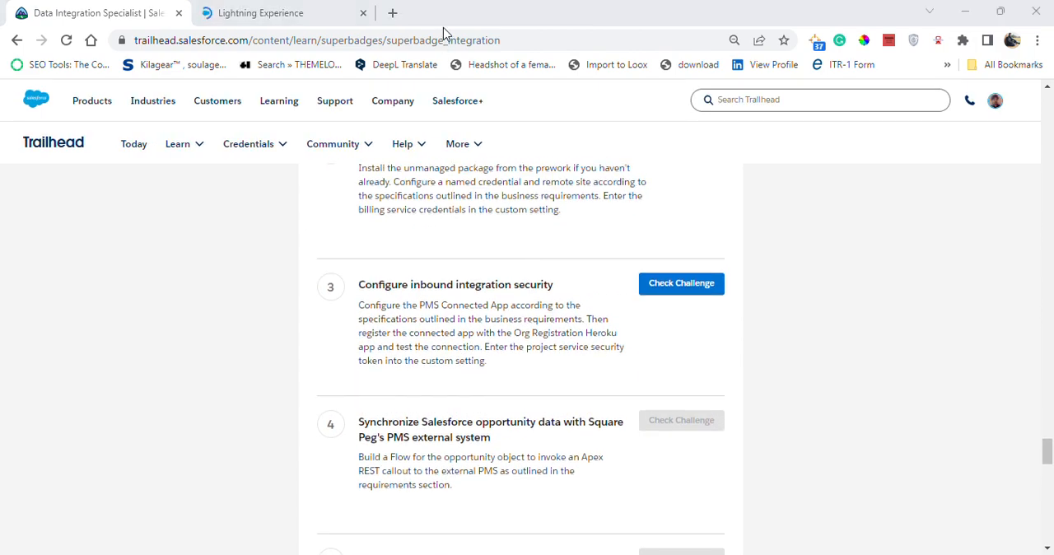
{"action": "scroll", "coordinate": [236, 414], "scroll_direction": "up", "scroll_amount": 15}
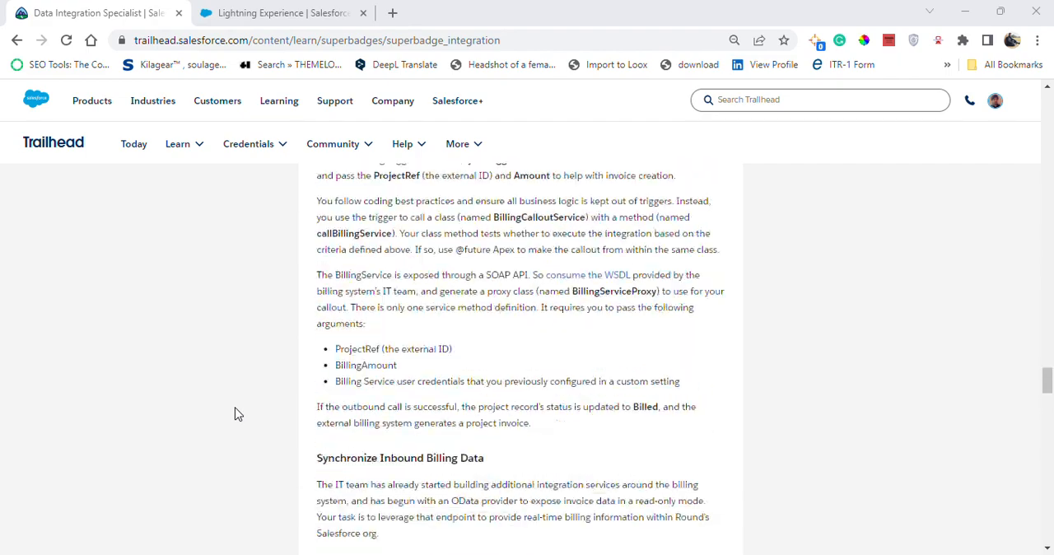
{"action": "scroll", "coordinate": [236, 414], "scroll_direction": "up", "scroll_amount": 15}
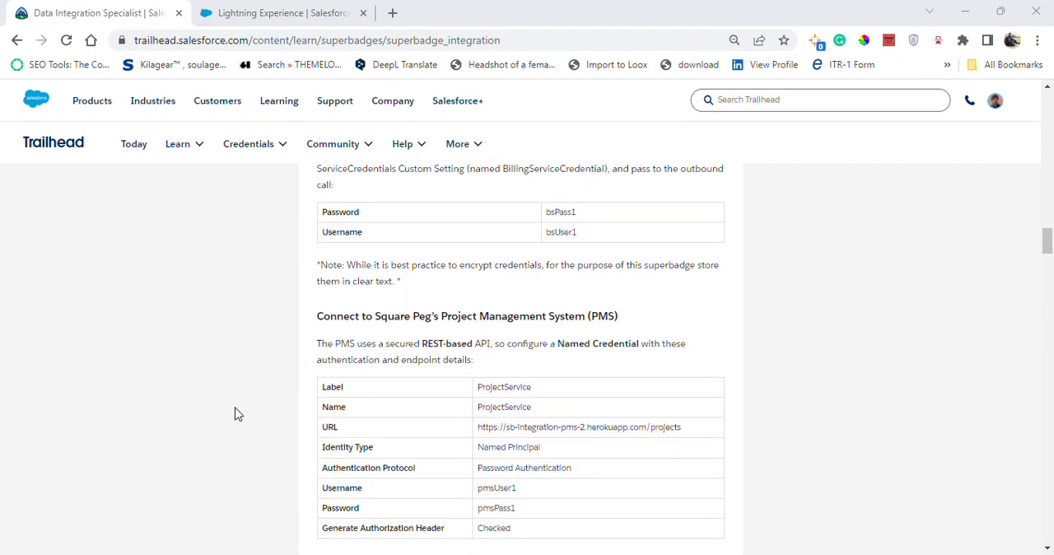
{"action": "scroll", "coordinate": [236, 414], "scroll_direction": "down", "scroll_amount": 4}
{"action": "scroll", "coordinate": [237, 414], "scroll_direction": "down", "scroll_amount": 1}
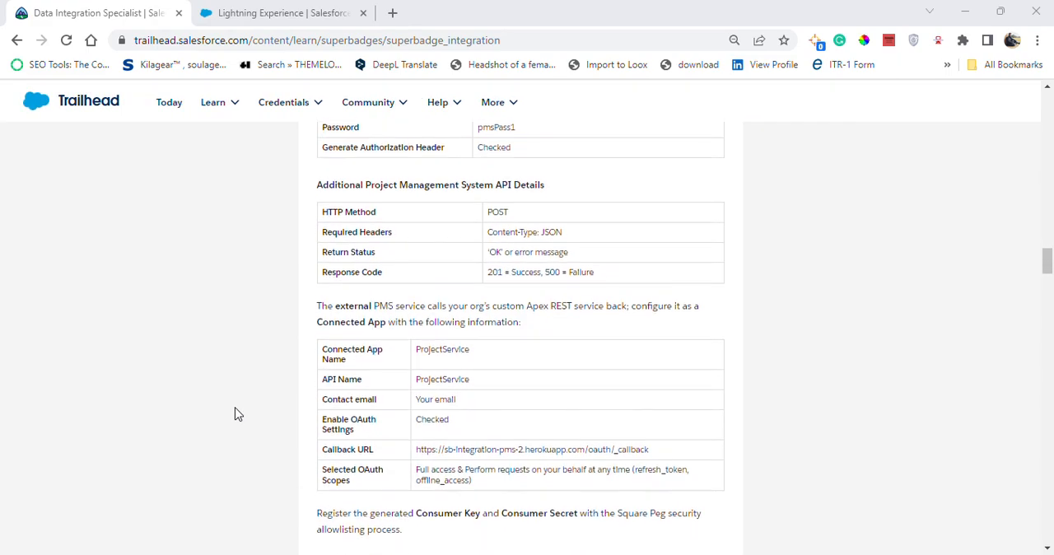
{"action": "left_click_drag", "start_coordinate": [318, 314], "coordinate": [385, 311]}
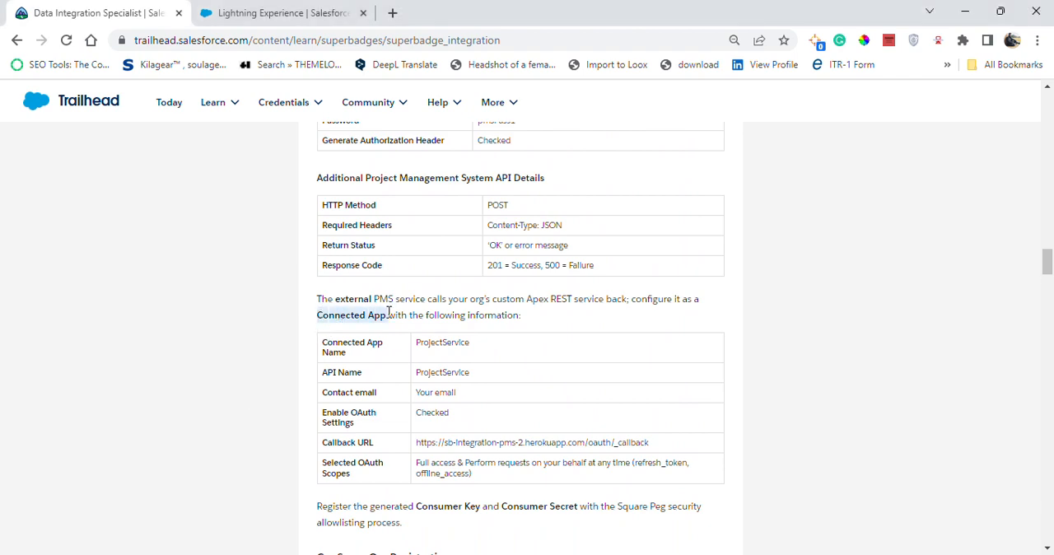
- Open Setup in the playground org and close the playground's welcome page
{"action": "left_click", "coordinate": [313, 10]}
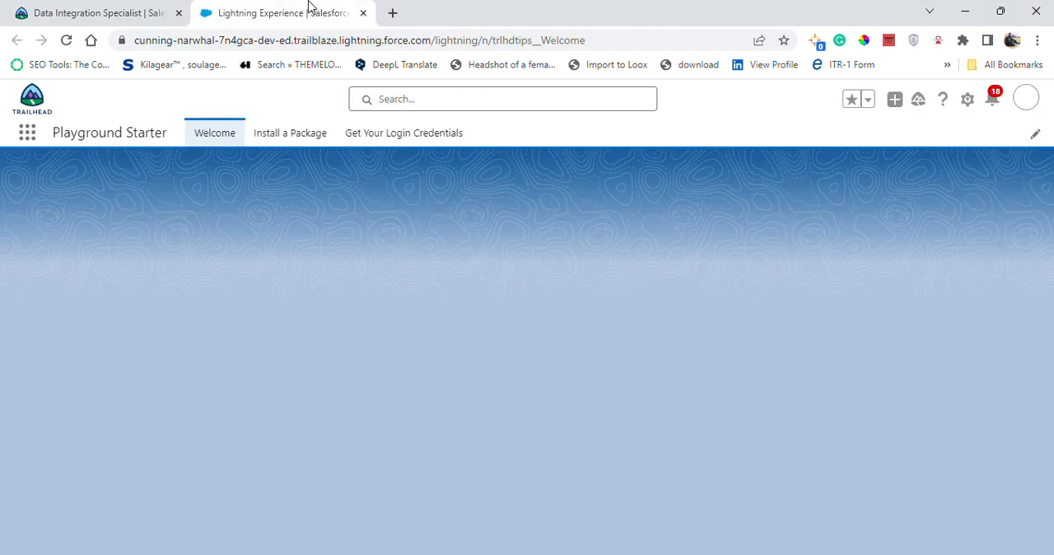
{"action": "left_click", "coordinate": [965, 102]}
{"action": "left_click", "coordinate": [920, 144]}
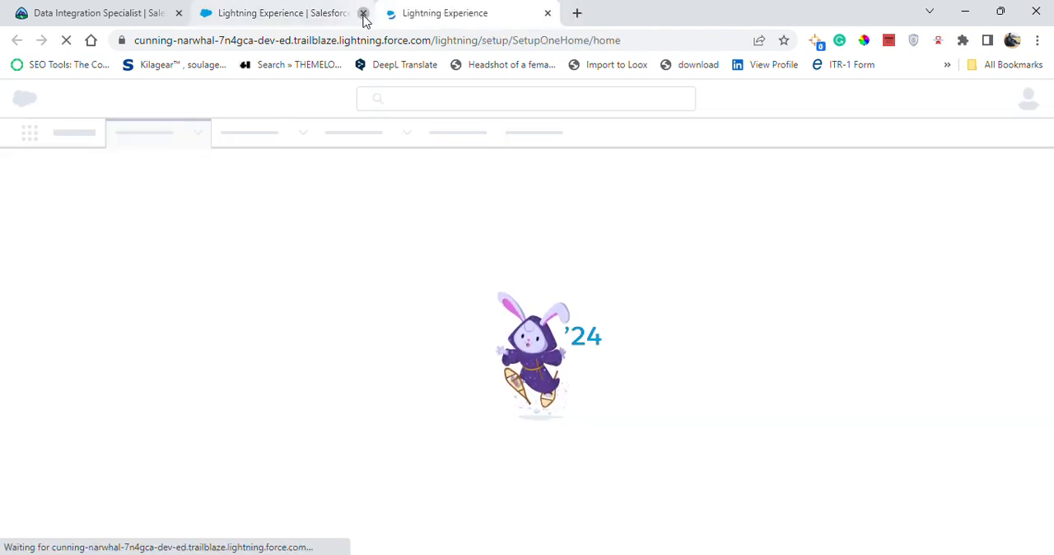
{"action": "left_click", "coordinate": [363, 13]}
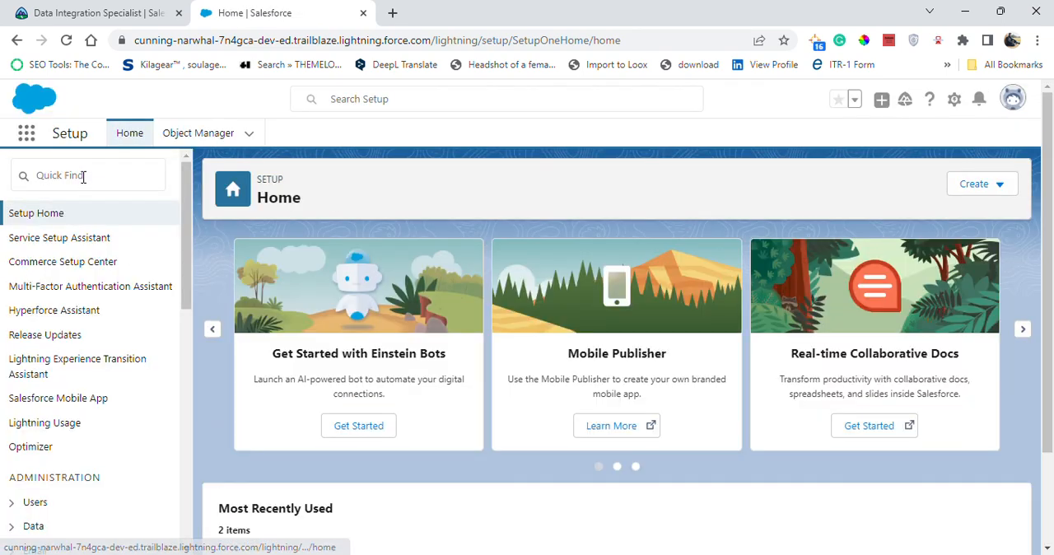
{"action": "left_click", "coordinate": [84, 176]}
{"action": "type", "text": "Connected App"}
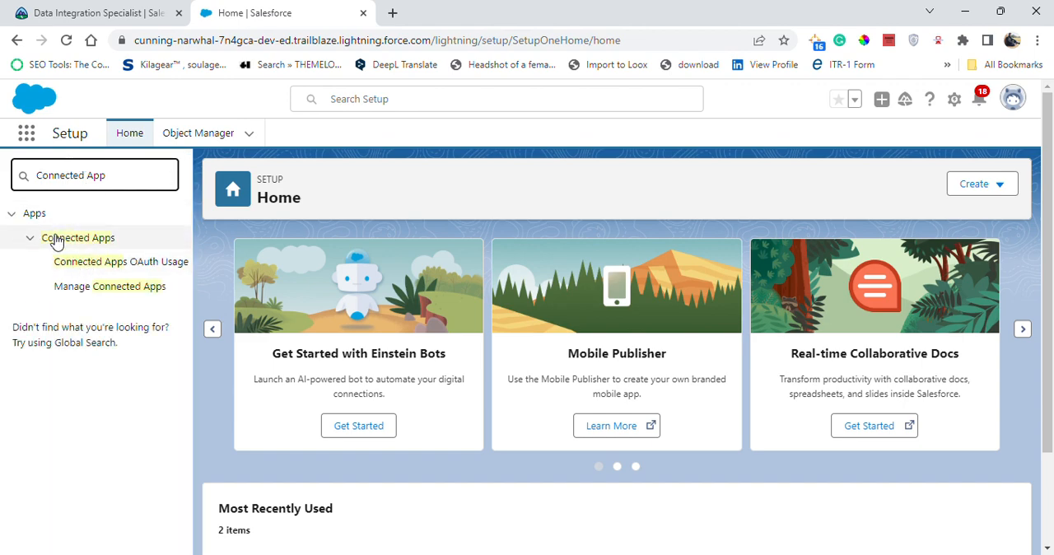
{"action": "left_click", "coordinate": [69, 289]}
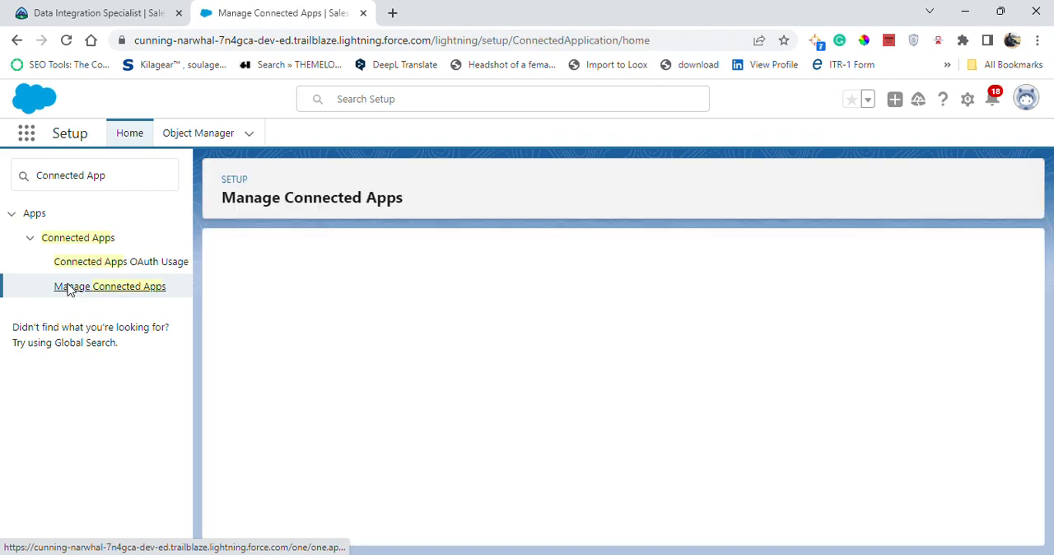
- Find App Manager in Setup and start a new connected app
{"action": "left_click", "coordinate": [113, 180]}
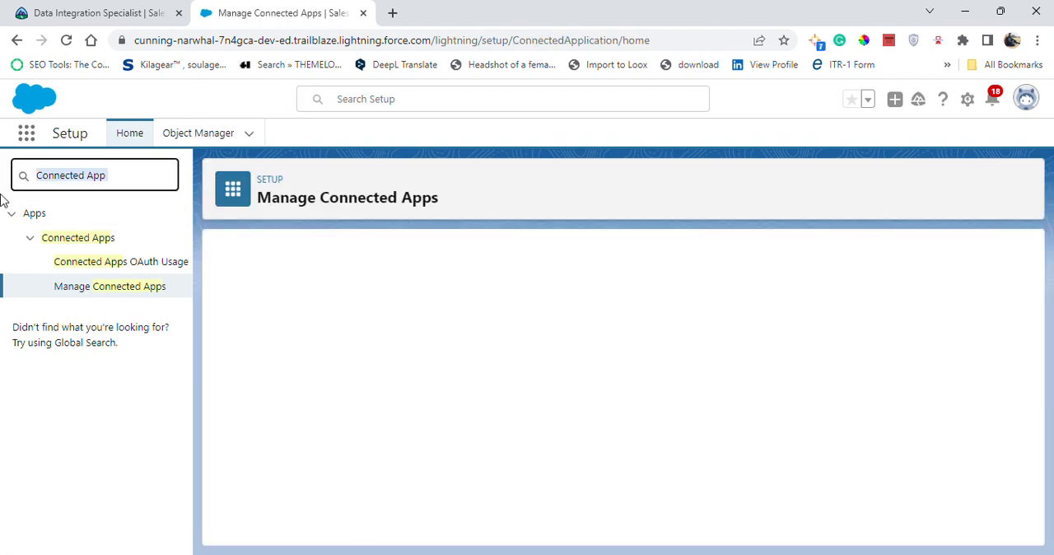
{"action": "type", "text": "app man"}
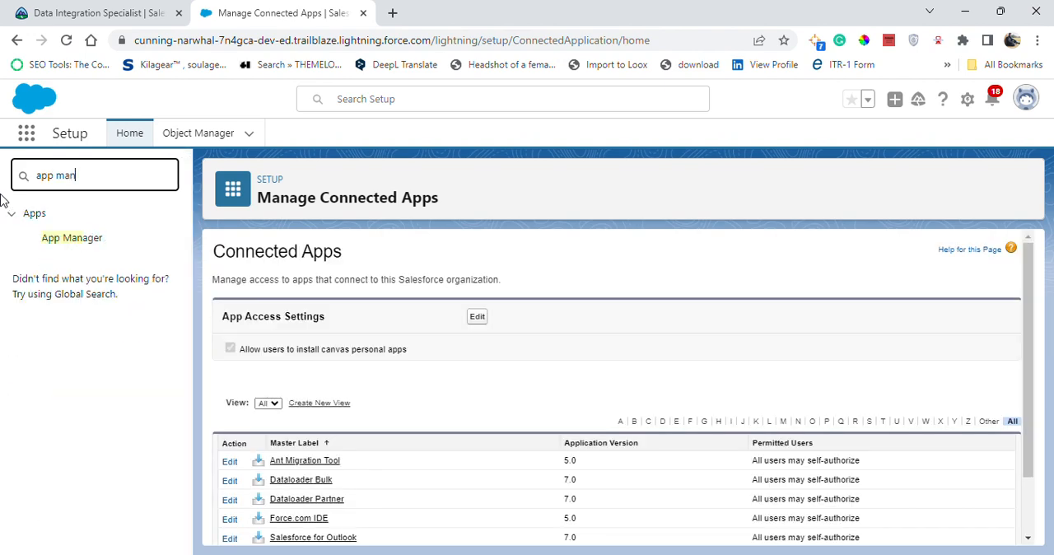
{"action": "left_click", "coordinate": [90, 247]}
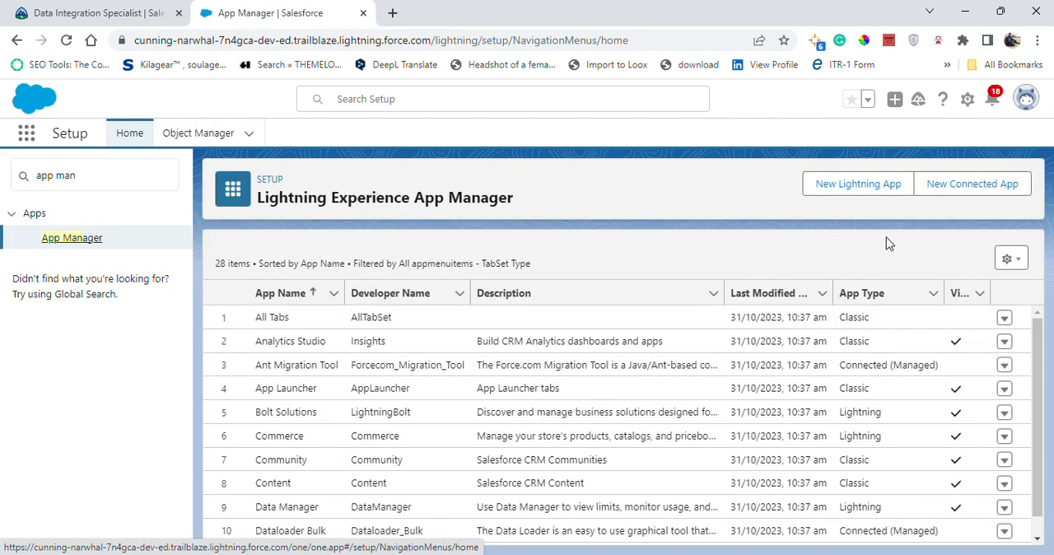
{"action": "left_click", "coordinate": [980, 193]}
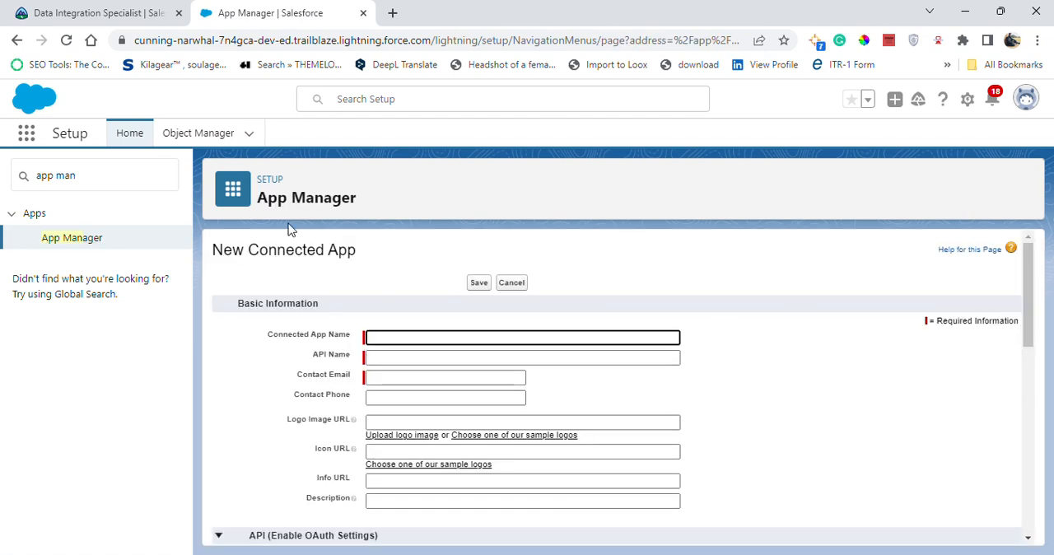
- Fill in the connected app name and API name as ProjectService, following the Trailhead requirements table
{"action": "left_click", "coordinate": [59, 6]}
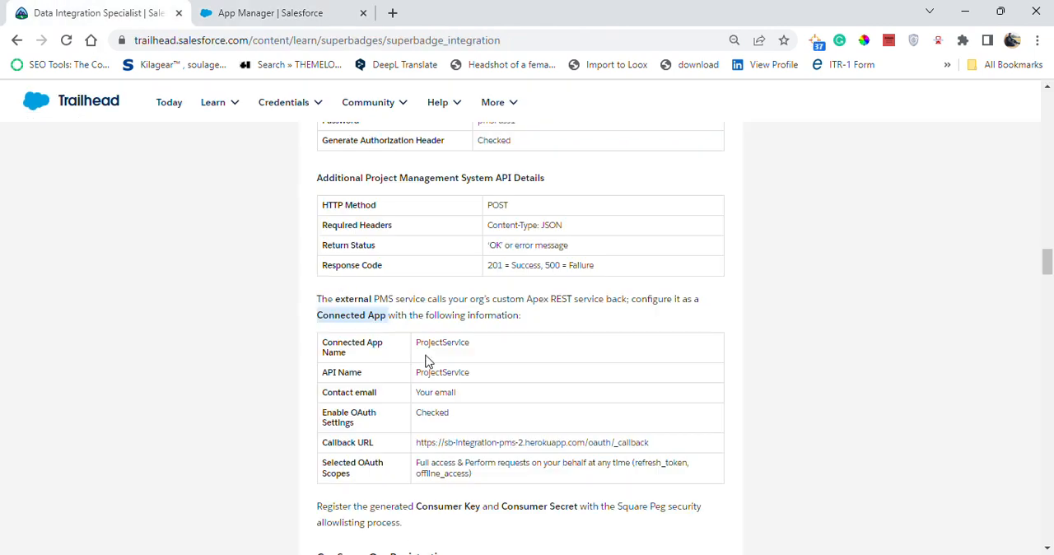
{"action": "left_click_drag", "start_coordinate": [415, 344], "coordinate": [473, 348]}
{"action": "key", "text": "ctrl+c"}
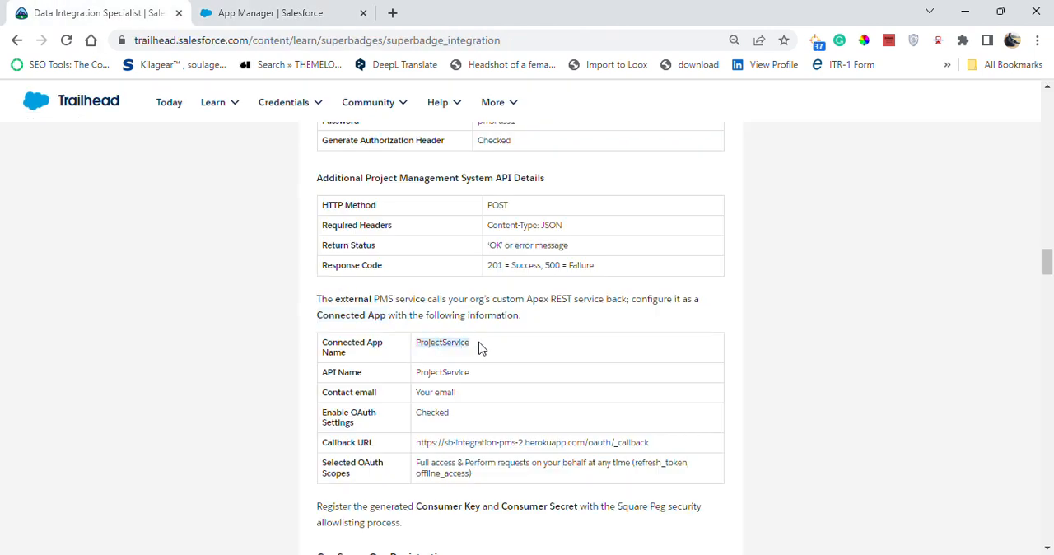
{"action": "left_click", "coordinate": [228, 12]}
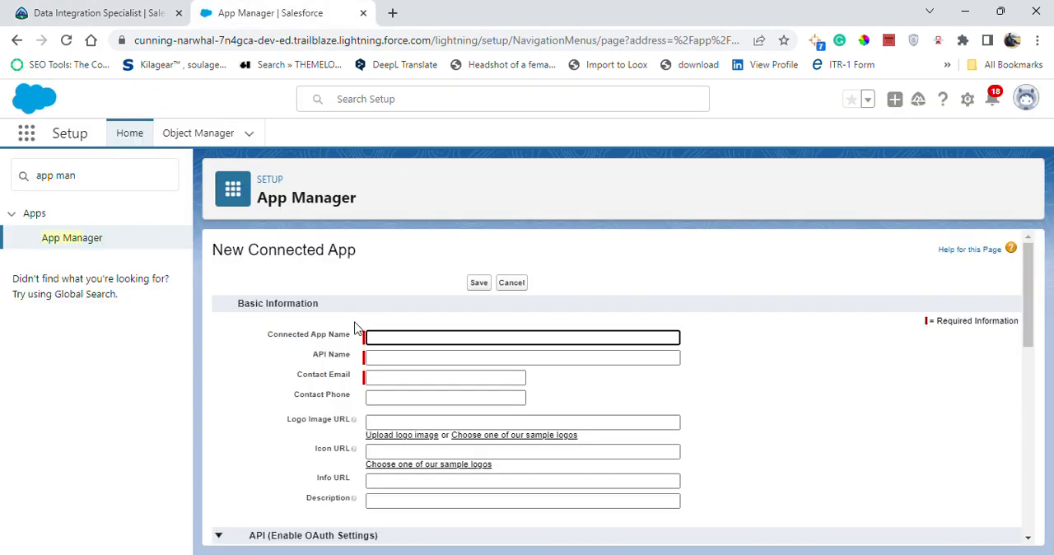
{"action": "key", "text": "ctrl+v"}
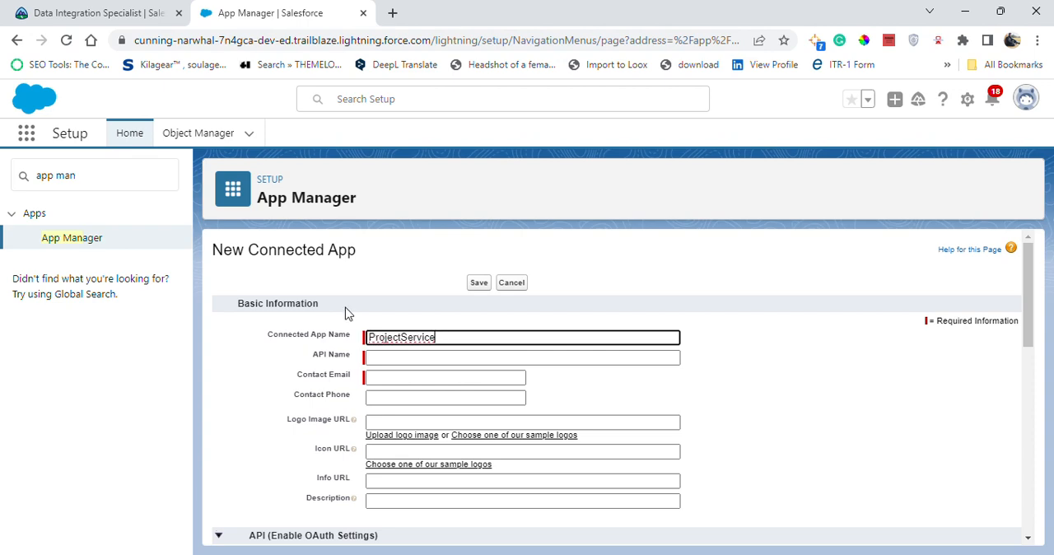
{"action": "left_click", "coordinate": [134, 13]}
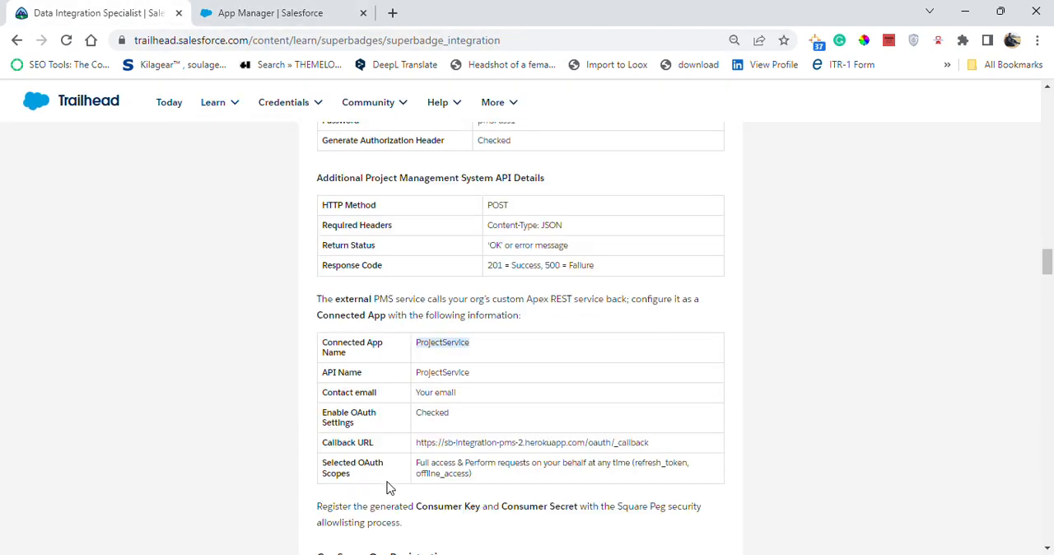
{"action": "left_click_drag", "start_coordinate": [418, 372], "coordinate": [483, 376]}
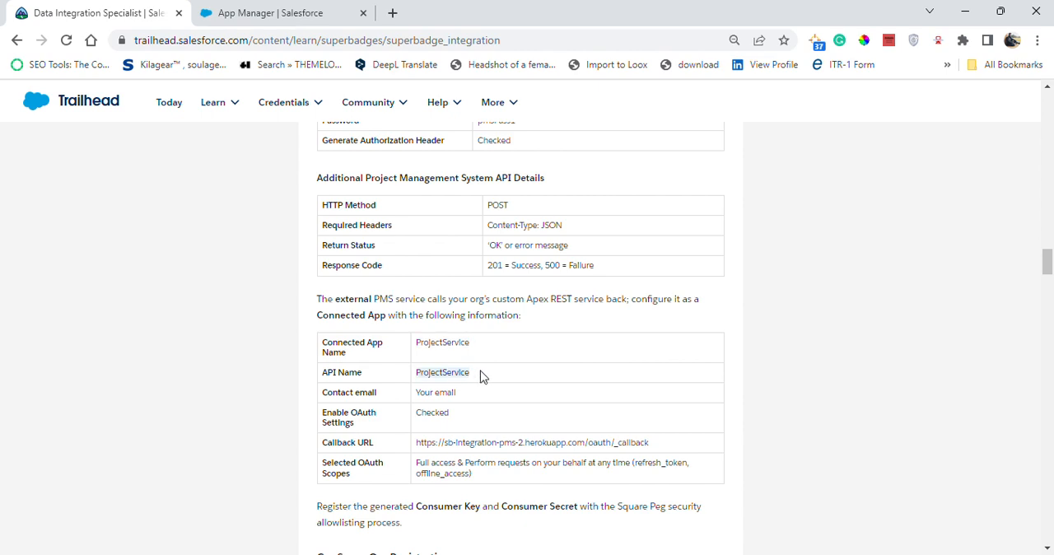
{"action": "left_click", "coordinate": [327, 8]}
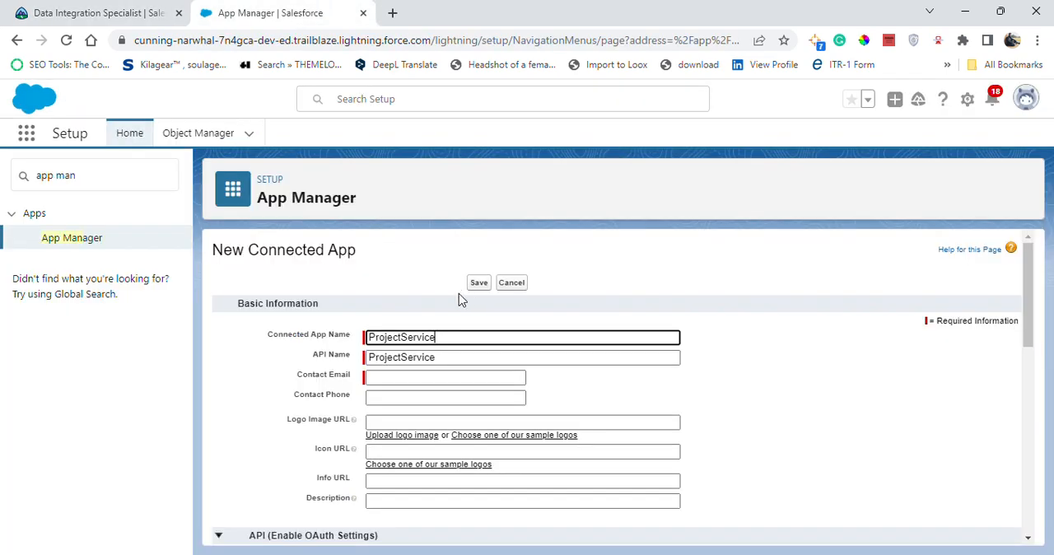
- Check the contact email requirement on Trailhead and enter the contact's email address in the new connected app form
{"action": "left_click", "coordinate": [118, 8]}
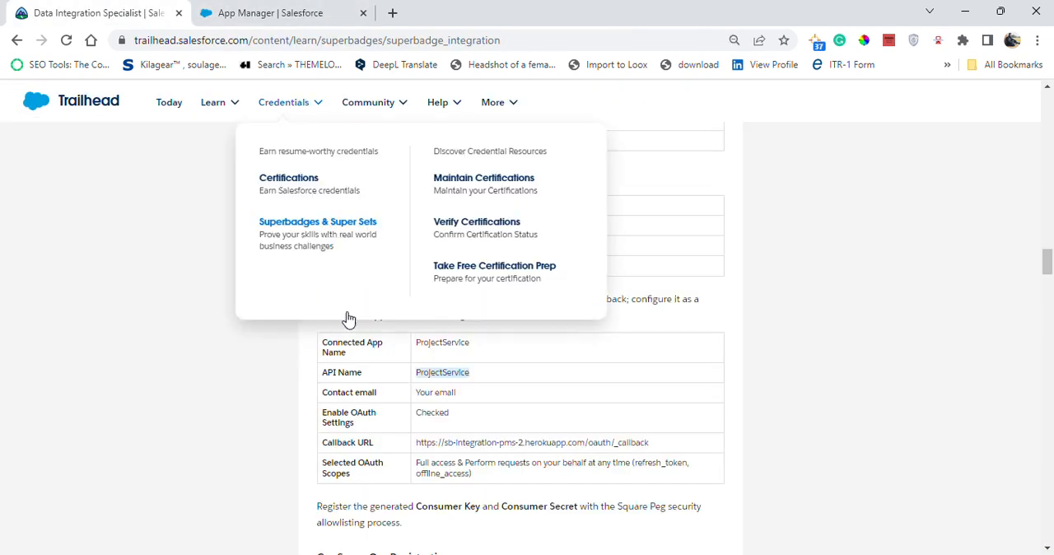
{"action": "left_click", "coordinate": [416, 398]}
{"action": "left_click_drag", "start_coordinate": [417, 398], "coordinate": [505, 408]}
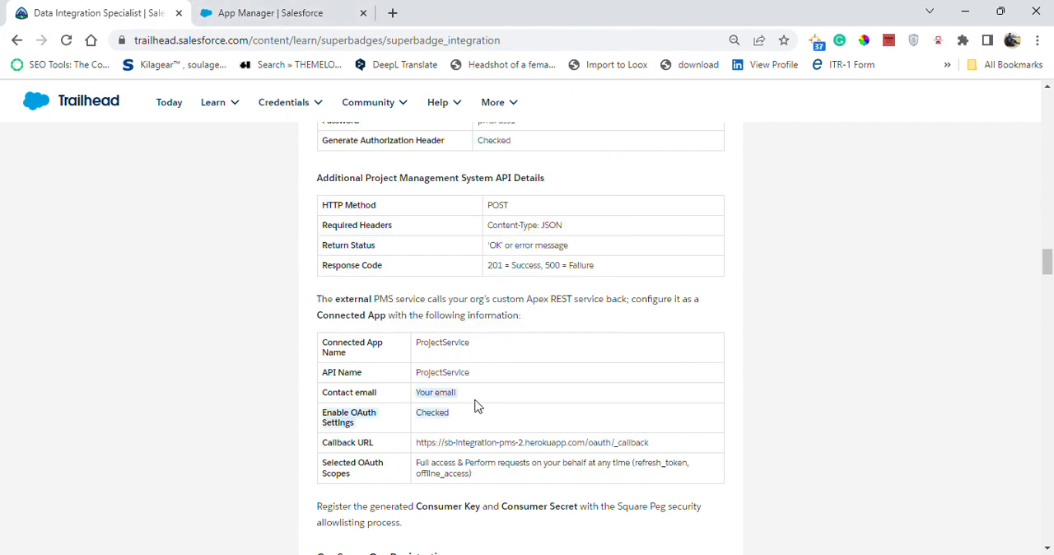
{"action": "left_click", "coordinate": [448, 396]}
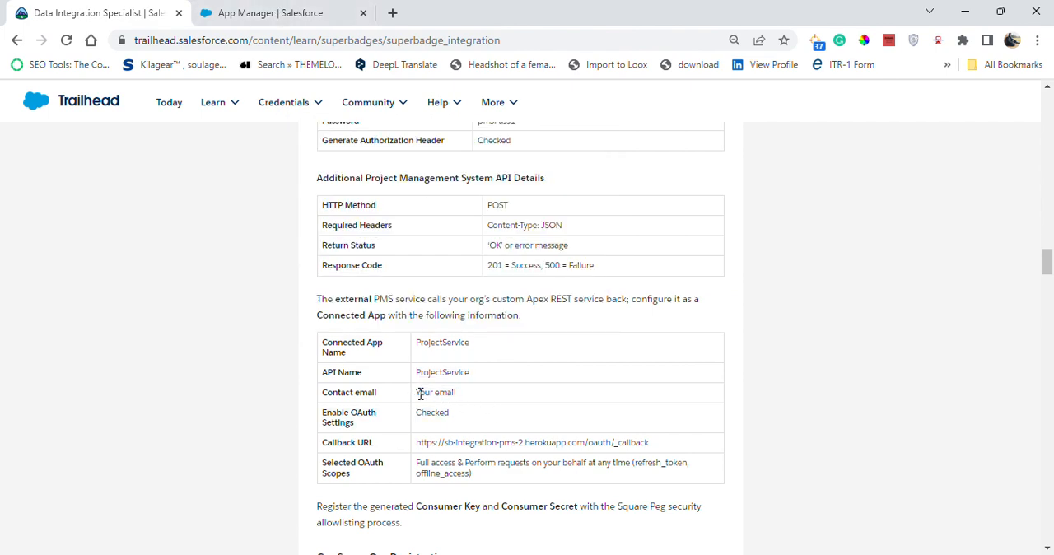
{"action": "left_click_drag", "start_coordinate": [416, 394], "coordinate": [459, 397]}
{"action": "left_click", "coordinate": [271, 13]}
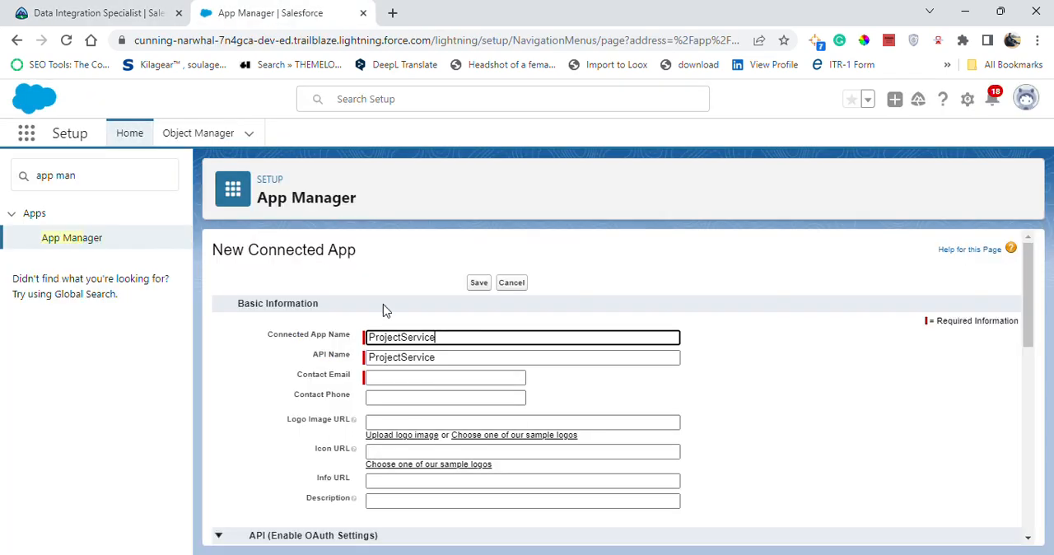
{"action": "left_click", "coordinate": [394, 383]}
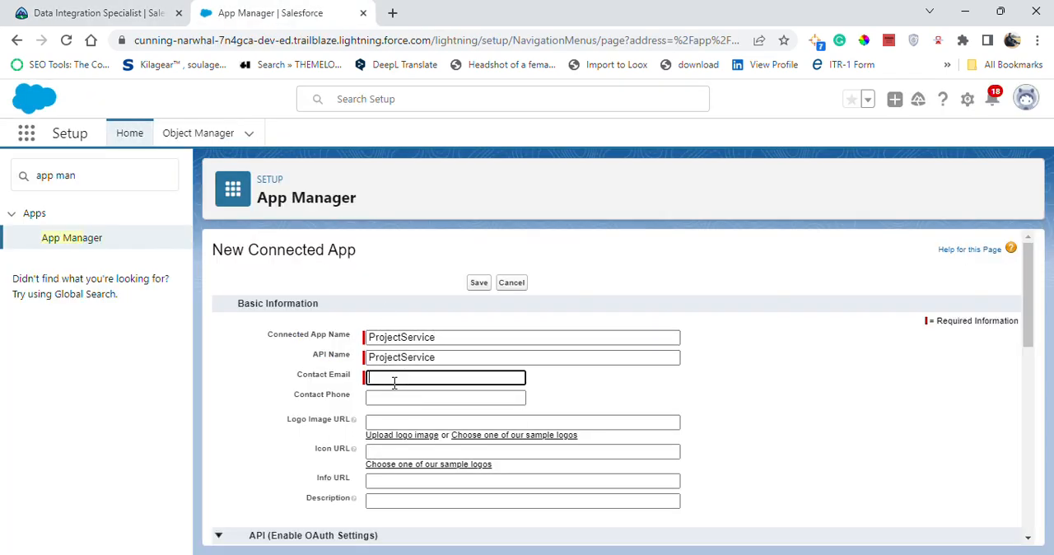
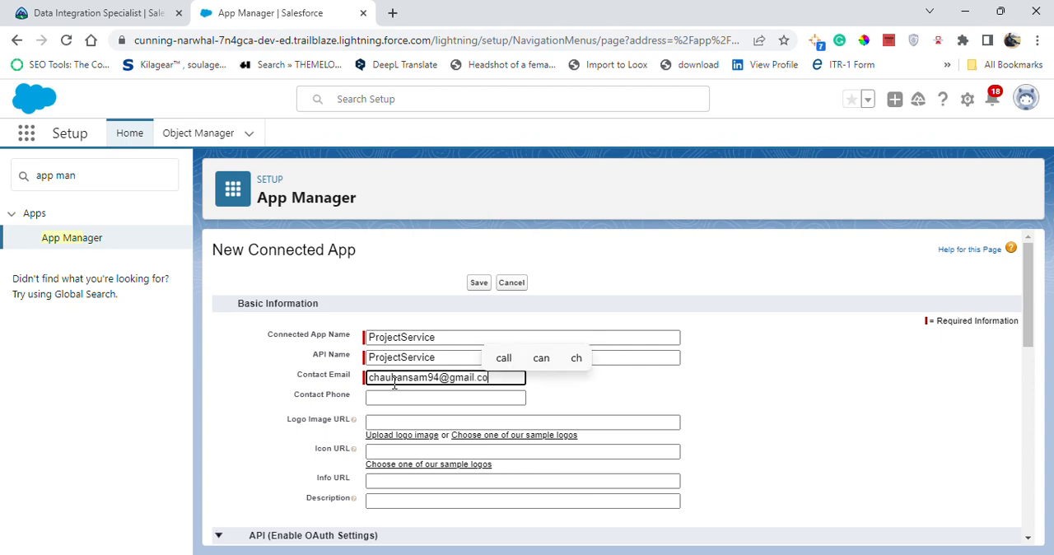
{"action": "left_click", "coordinate": [386, 400]}
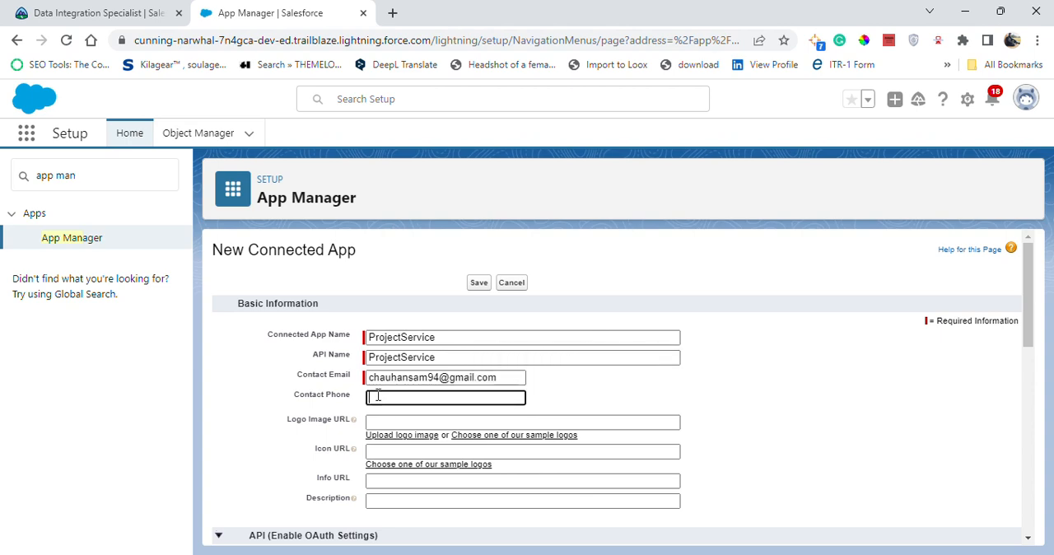
- Check the OAuth requirement on Trailhead and turn on Enable OAuth Settings for the new connected app
{"action": "left_click", "coordinate": [103, 9]}
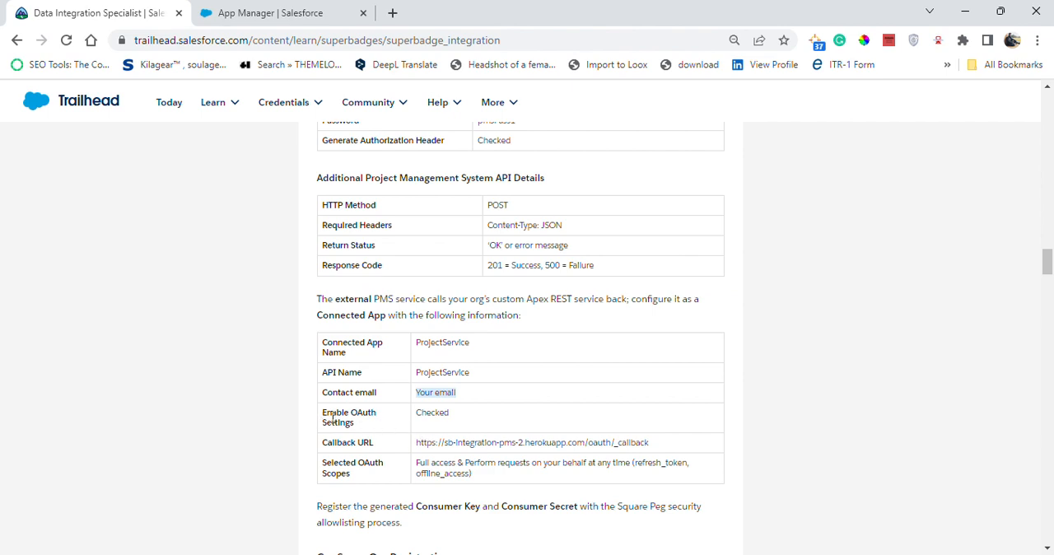
{"action": "left_click", "coordinate": [310, 13]}
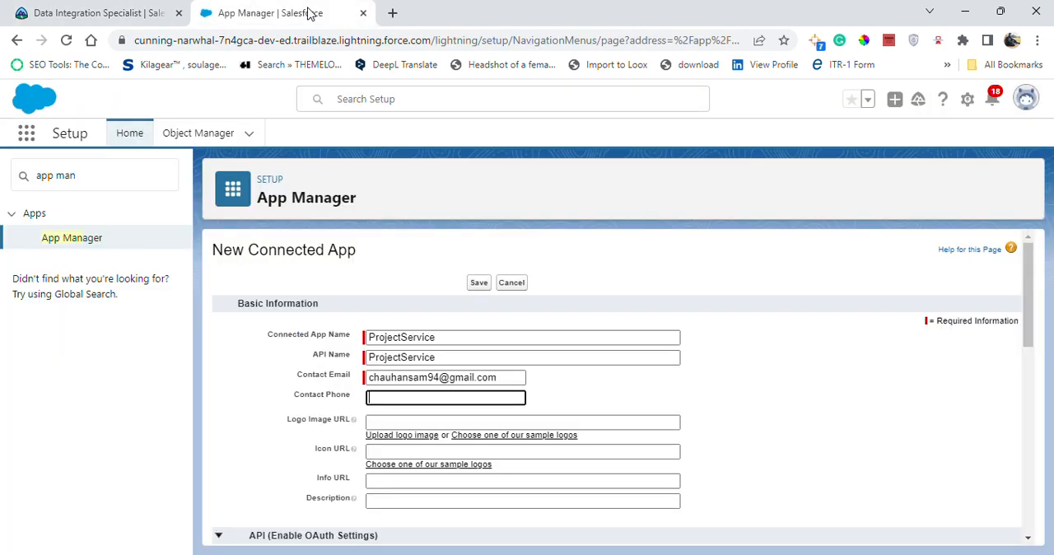
{"action": "scroll", "coordinate": [293, 423], "scroll_direction": "down", "scroll_amount": 3}
{"action": "scroll", "coordinate": [293, 423], "scroll_direction": "up", "scroll_amount": 1}
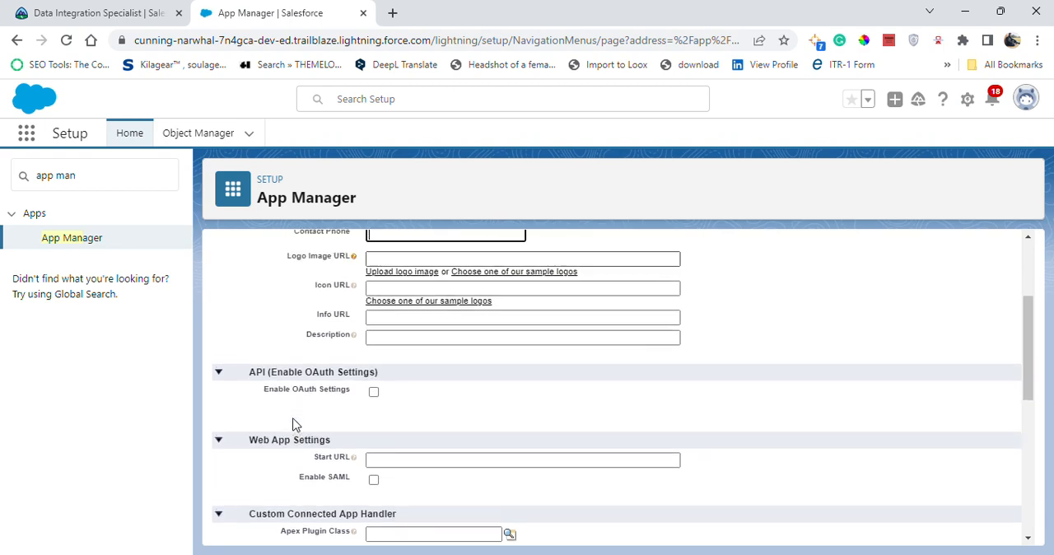
{"action": "left_click", "coordinate": [373, 393]}
{"action": "scroll", "coordinate": [404, 407], "scroll_direction": "down", "scroll_amount": 2}
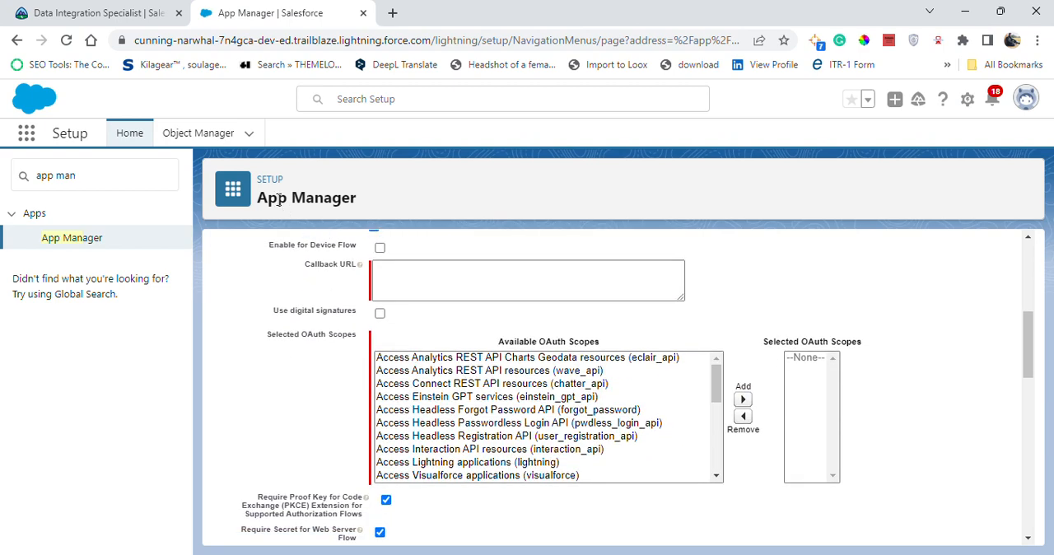
{"action": "left_click", "coordinate": [98, 13]}
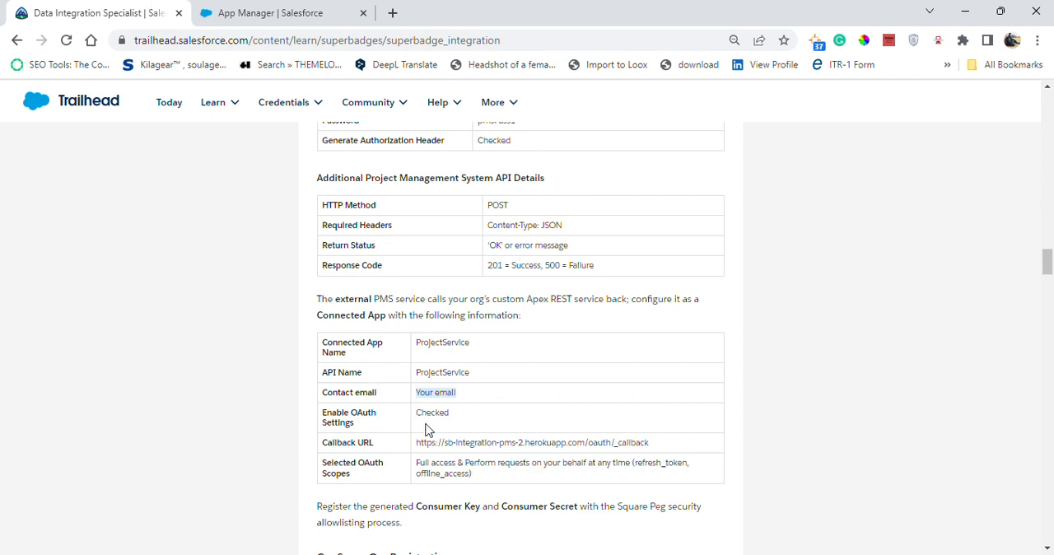
{"action": "scroll", "coordinate": [430, 436], "scroll_direction": "down", "scroll_amount": 1}
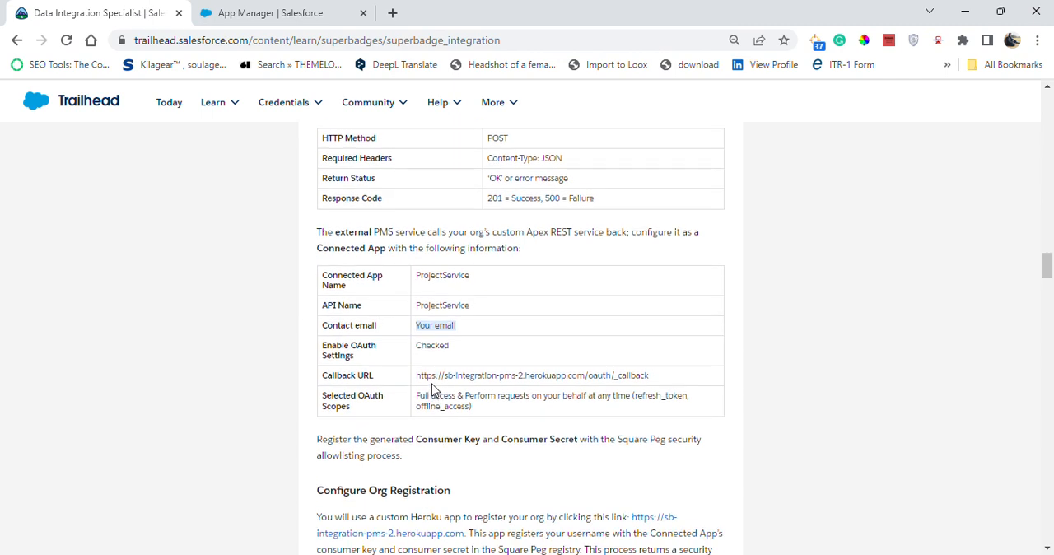
{"action": "left_click_drag", "start_coordinate": [416, 383], "coordinate": [651, 382]}
{"action": "key", "text": "ctrl+c"}
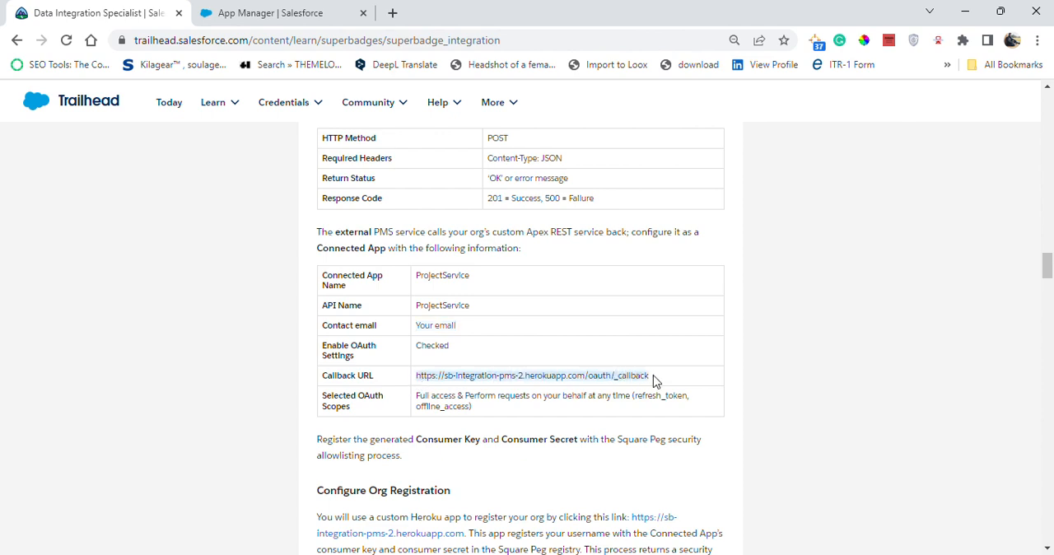
{"action": "left_click", "coordinate": [288, 12]}
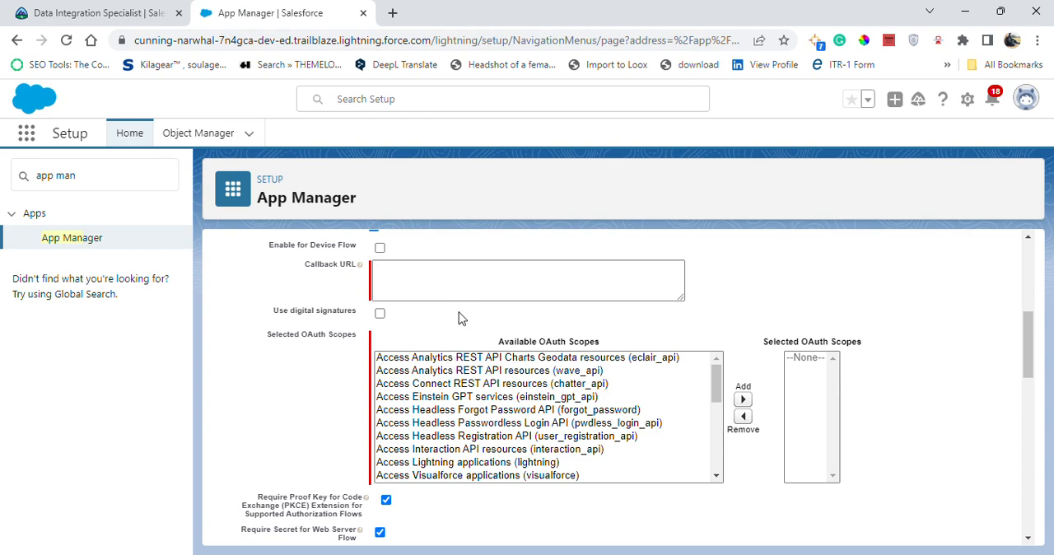
{"action": "left_click", "coordinate": [448, 287]}
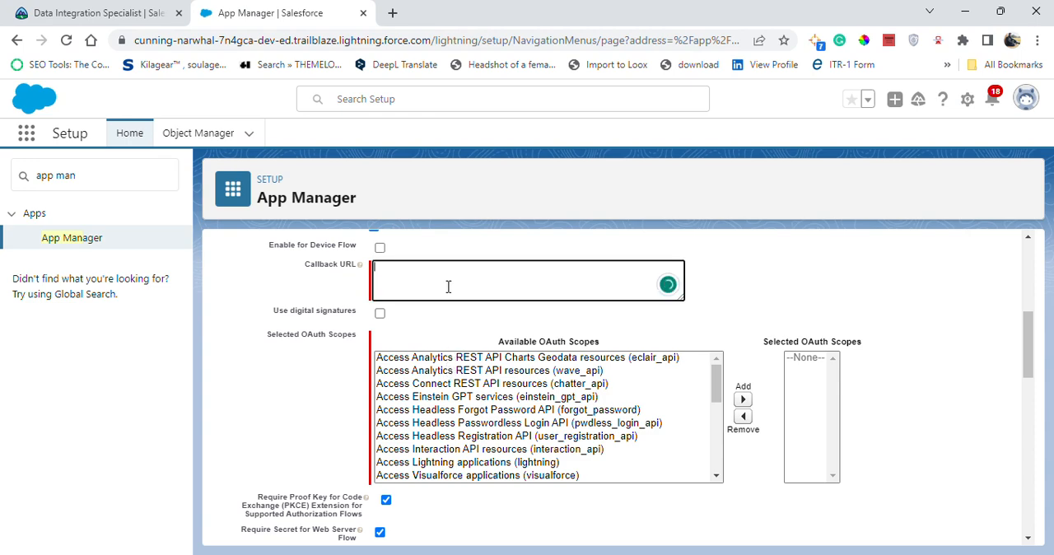
{"action": "key", "text": "ctrl+v"}
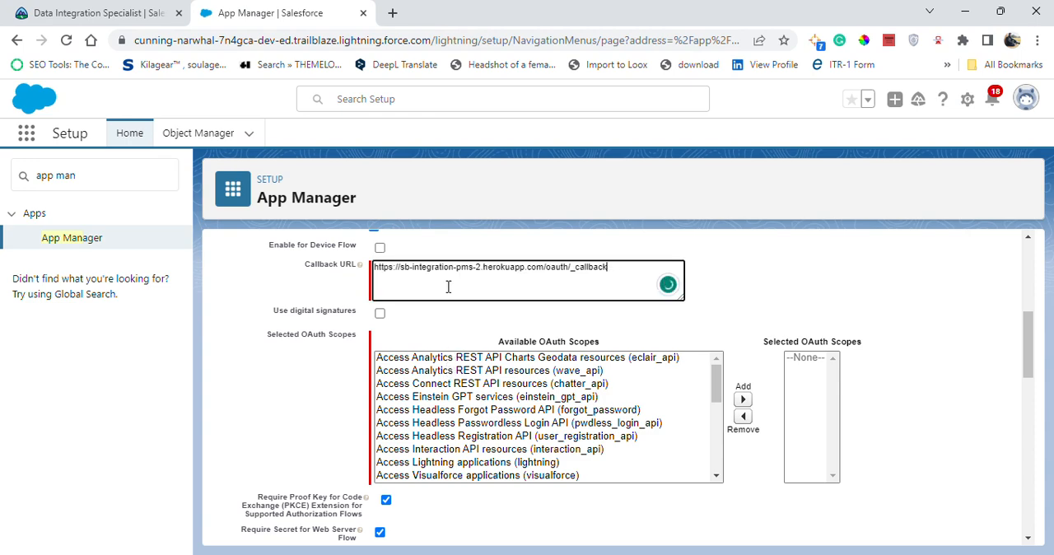
- Check the required OAuth scopes on Trailhead and add Full access (full) to the connected app's selected scopes
{"action": "left_click", "coordinate": [118, 14]}
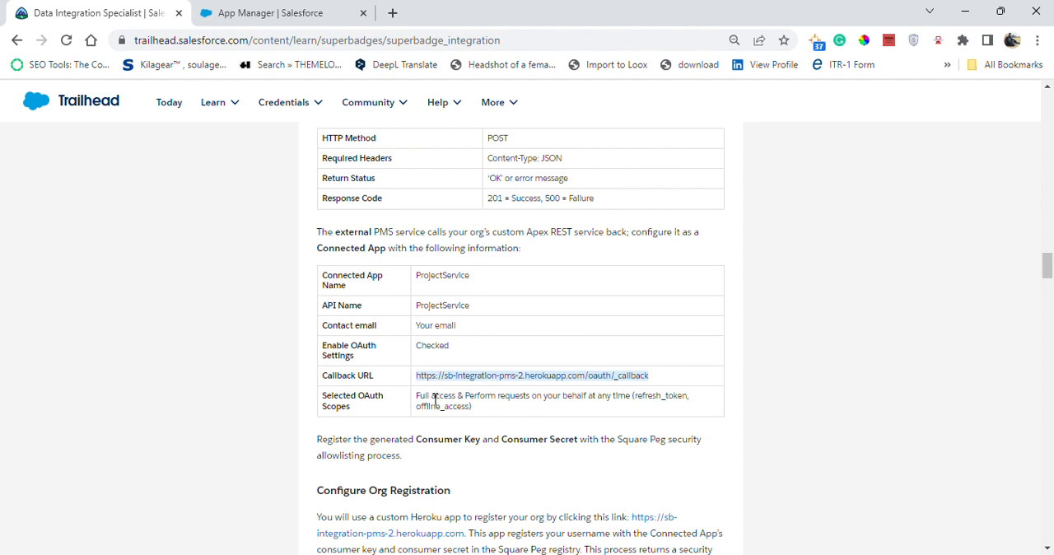
{"action": "left_click", "coordinate": [307, 6]}
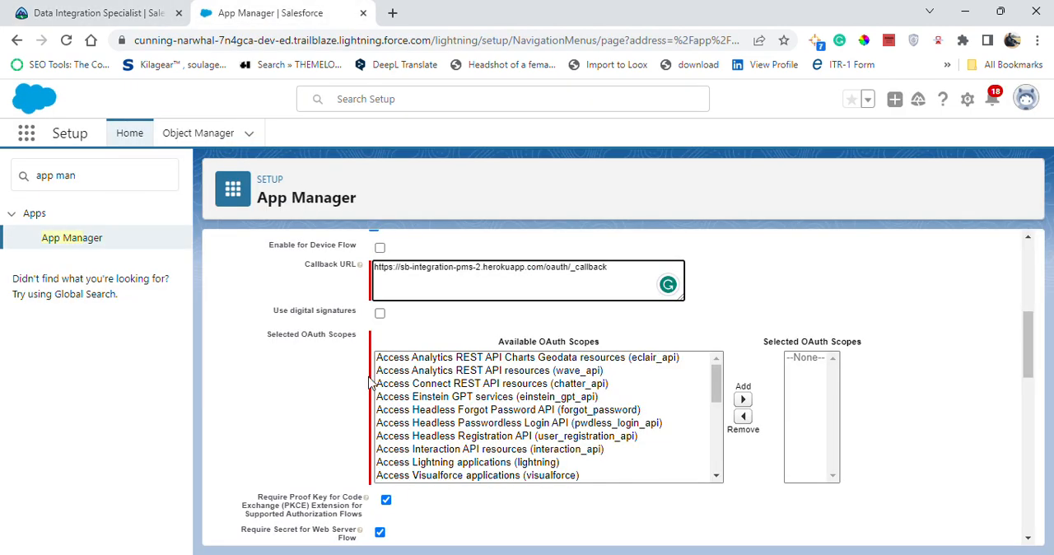
{"action": "scroll", "coordinate": [486, 468], "scroll_direction": "down", "scroll_amount": 5}
{"action": "scroll", "coordinate": [464, 420], "scroll_direction": "up", "scroll_amount": 3}
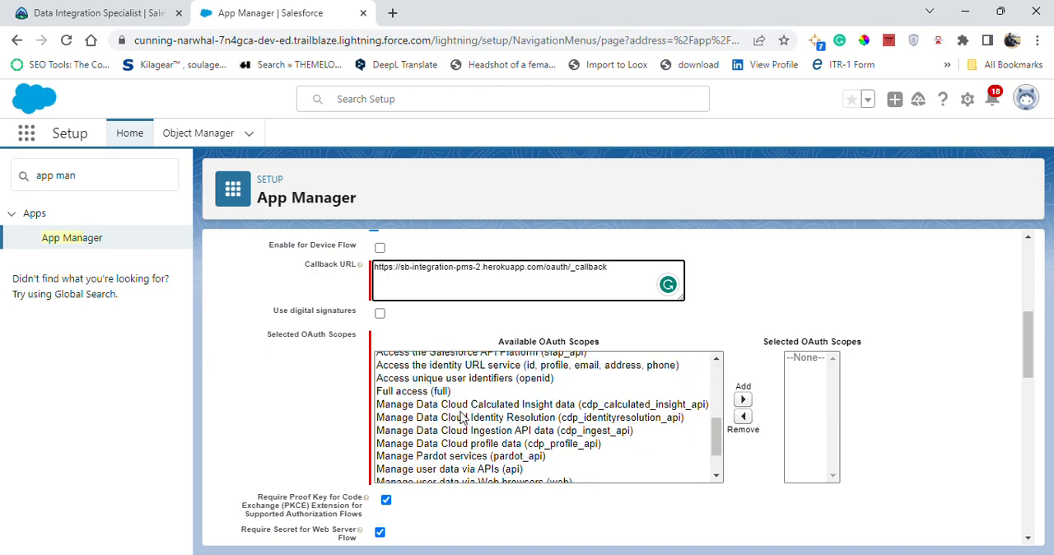
{"action": "left_click", "coordinate": [442, 420]}
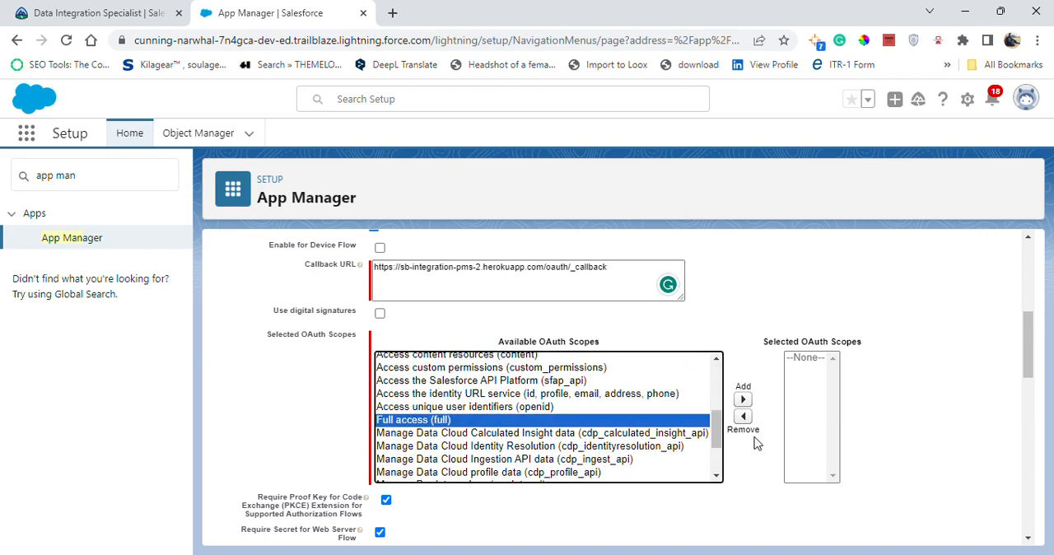
{"action": "left_click", "coordinate": [742, 400]}
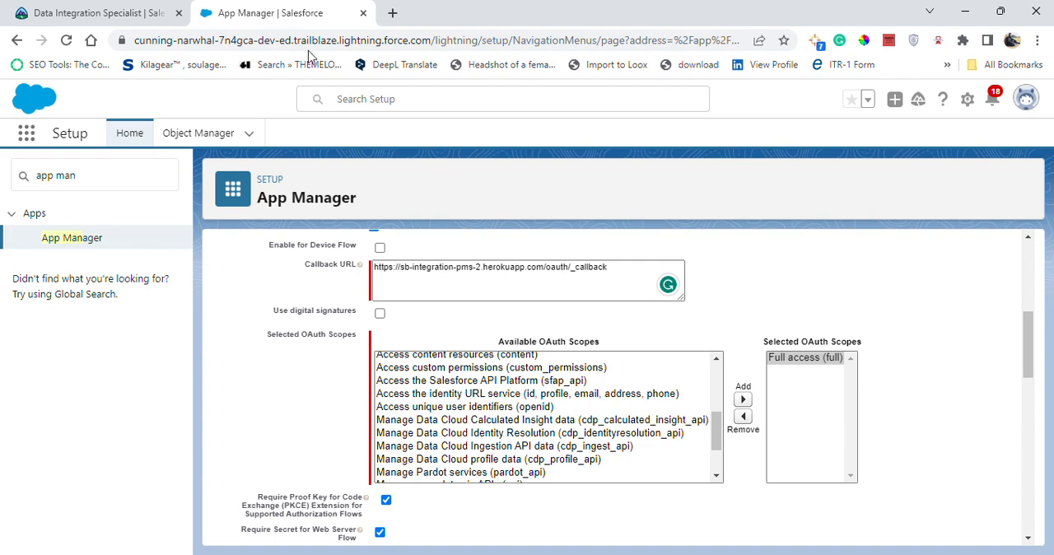
- Compare the available OAuth scopes with the Trailhead requirement and add Perform requests at any time (refresh_token, offline_access) to the selected scopes
{"action": "left_click", "coordinate": [62, 9]}
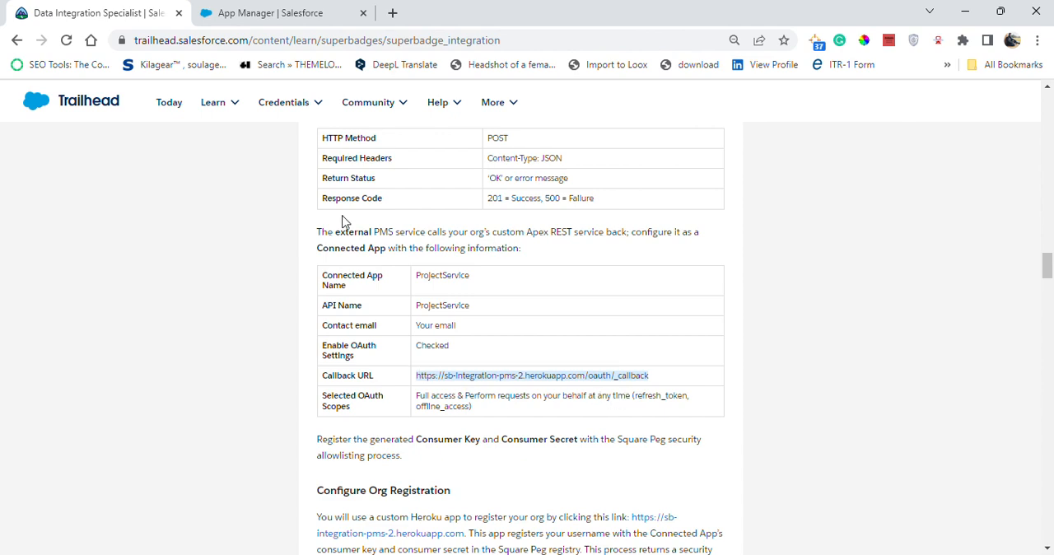
{"action": "left_click", "coordinate": [290, 8]}
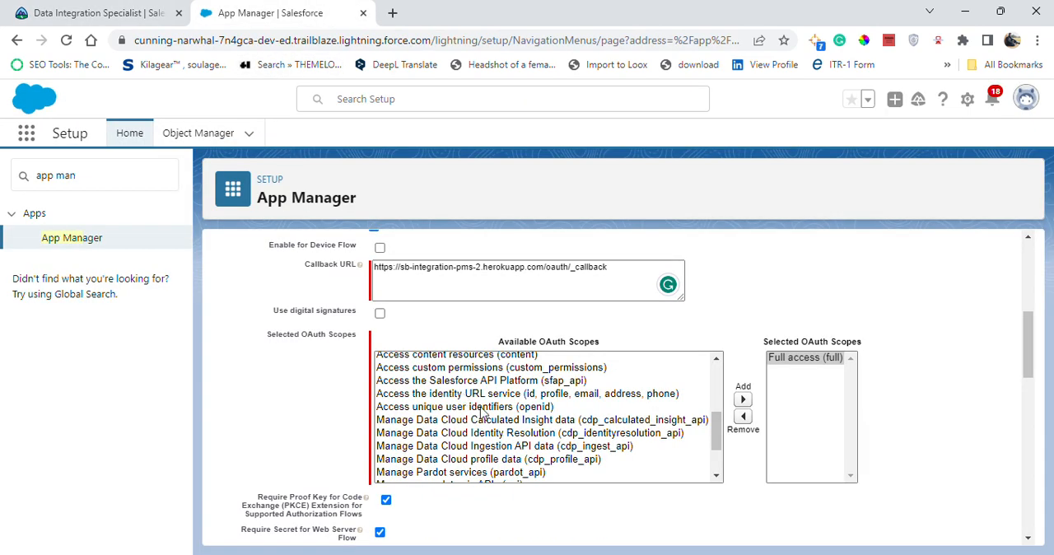
{"action": "scroll", "coordinate": [530, 414], "scroll_direction": "down", "scroll_amount": 2}
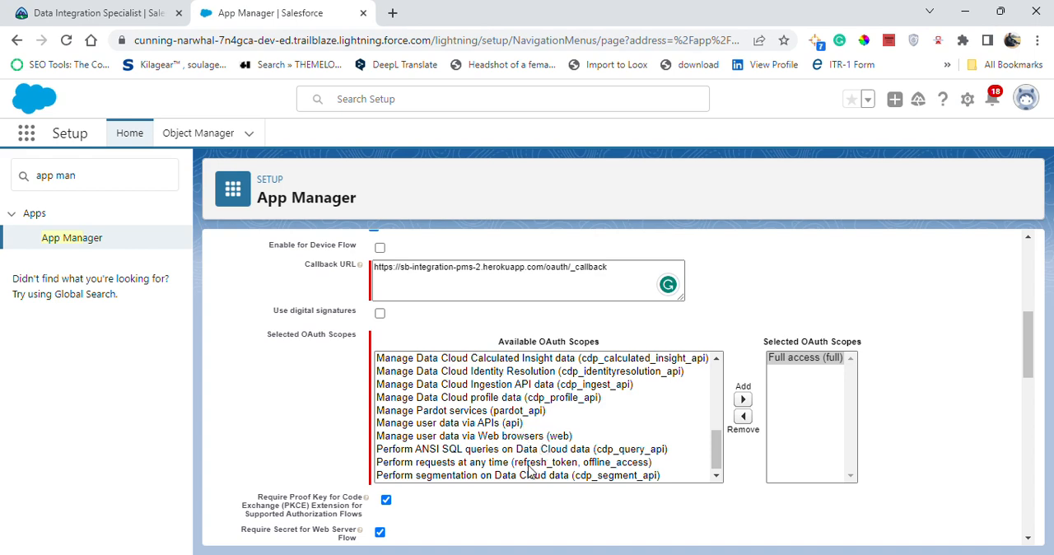
{"action": "left_click", "coordinate": [490, 463]}
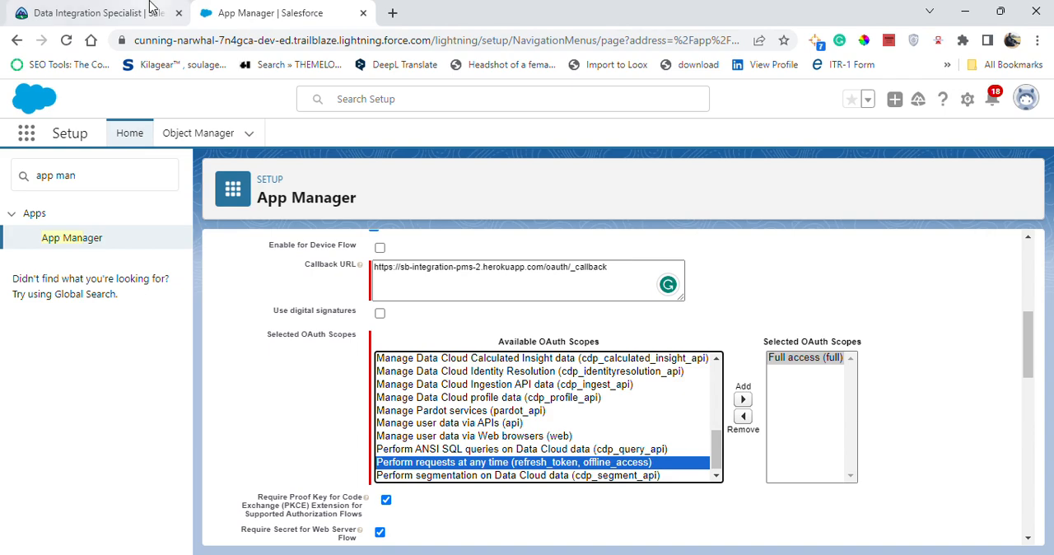
{"action": "left_click", "coordinate": [93, 8]}
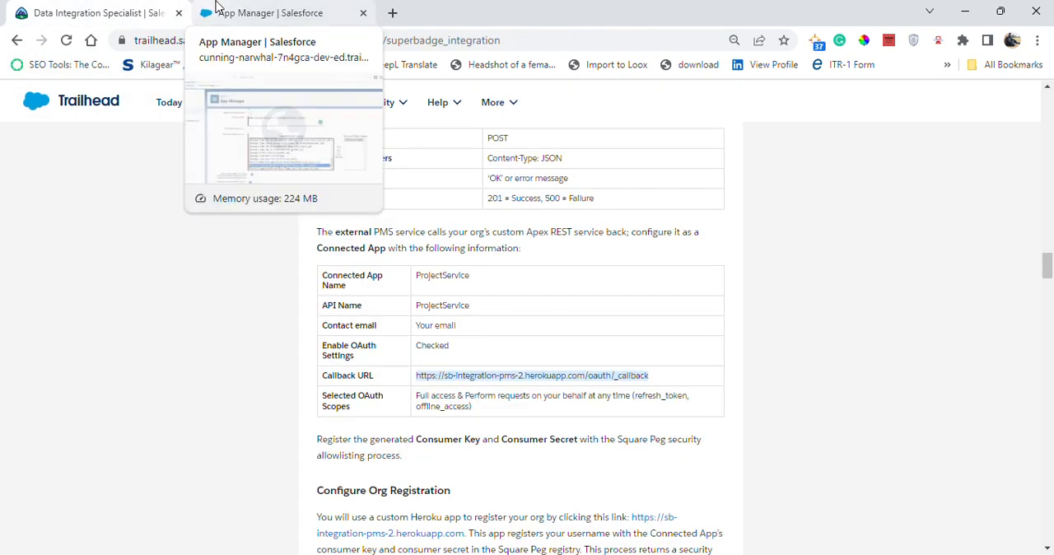
{"action": "left_click", "coordinate": [215, 8]}
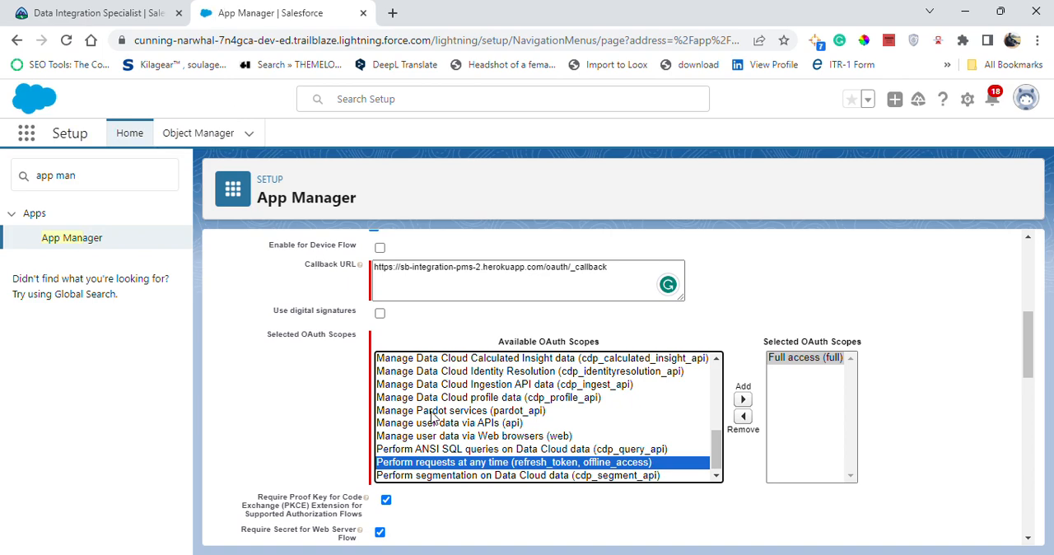
{"action": "scroll", "coordinate": [508, 471], "scroll_direction": "down", "scroll_amount": 2}
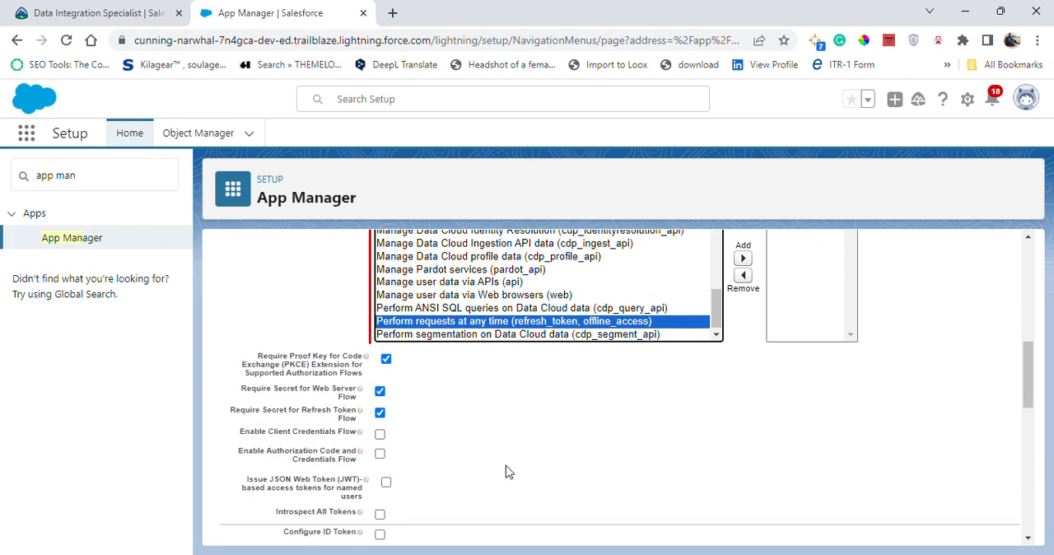
{"action": "scroll", "coordinate": [505, 416], "scroll_direction": "up", "scroll_amount": 1}
{"action": "scroll", "coordinate": [506, 406], "scroll_direction": "up", "scroll_amount": 10}
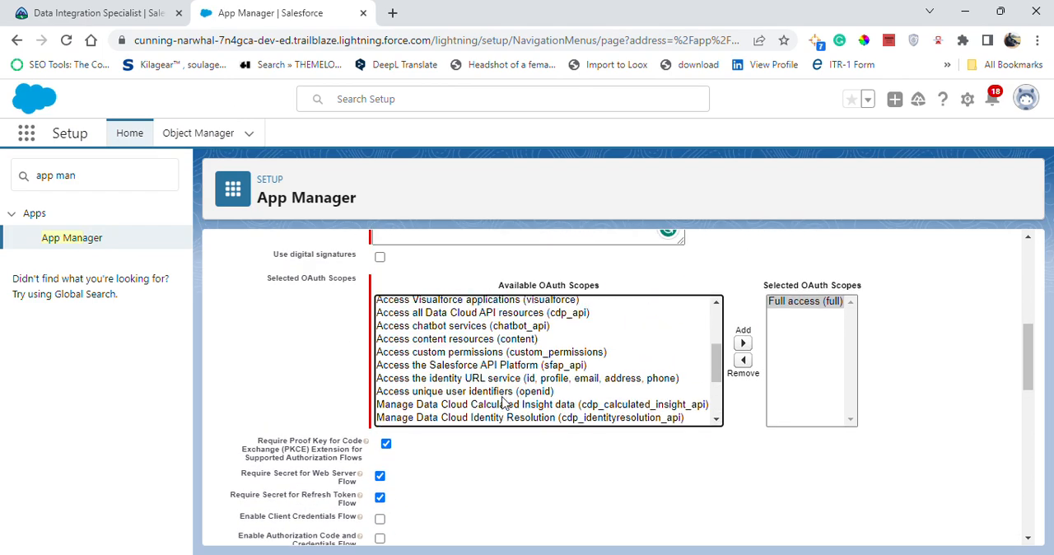
{"action": "scroll", "coordinate": [506, 403], "scroll_direction": "down", "scroll_amount": 10}
{"action": "left_click", "coordinate": [504, 405]}
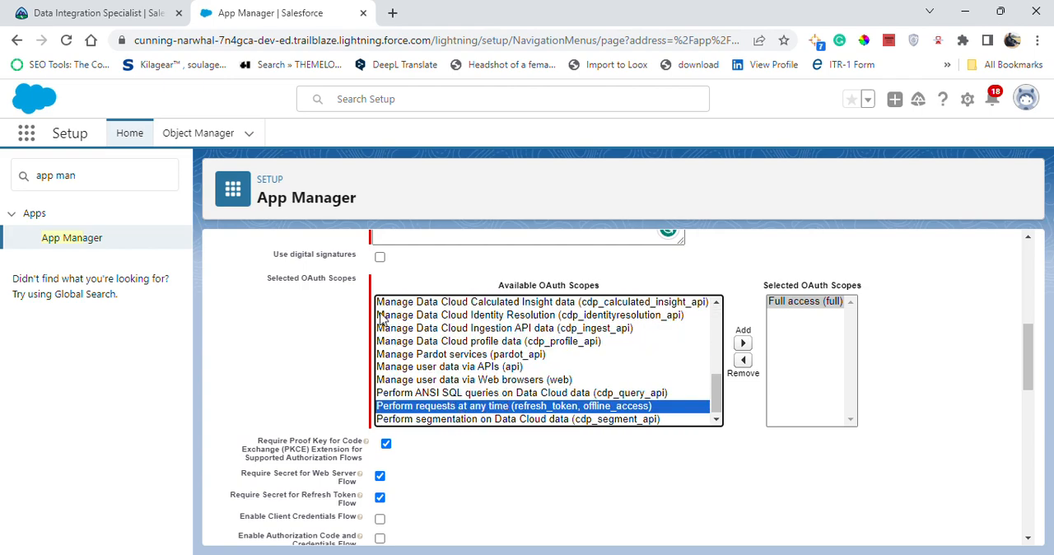
{"action": "left_click", "coordinate": [57, 7]}
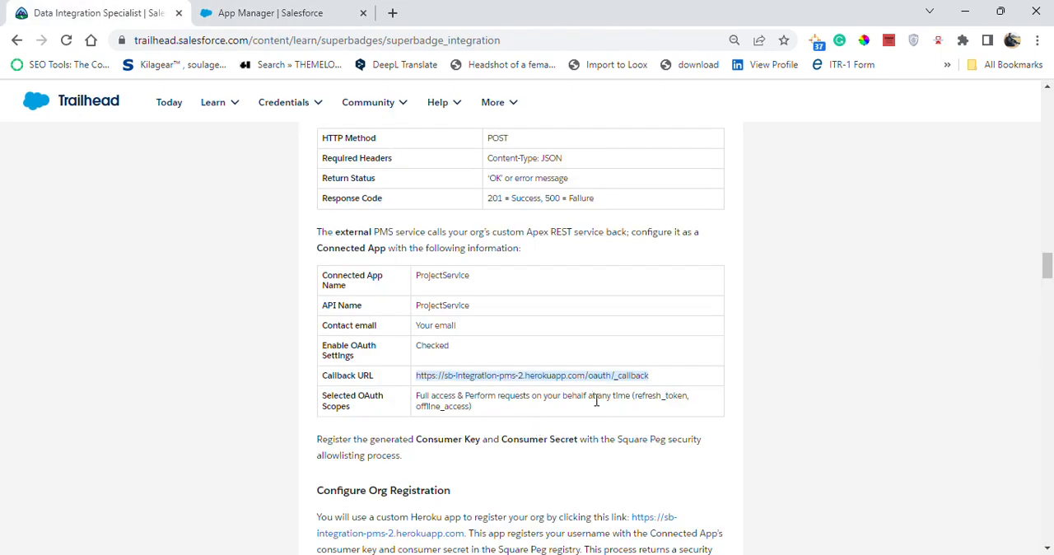
{"action": "left_click", "coordinate": [327, 9]}
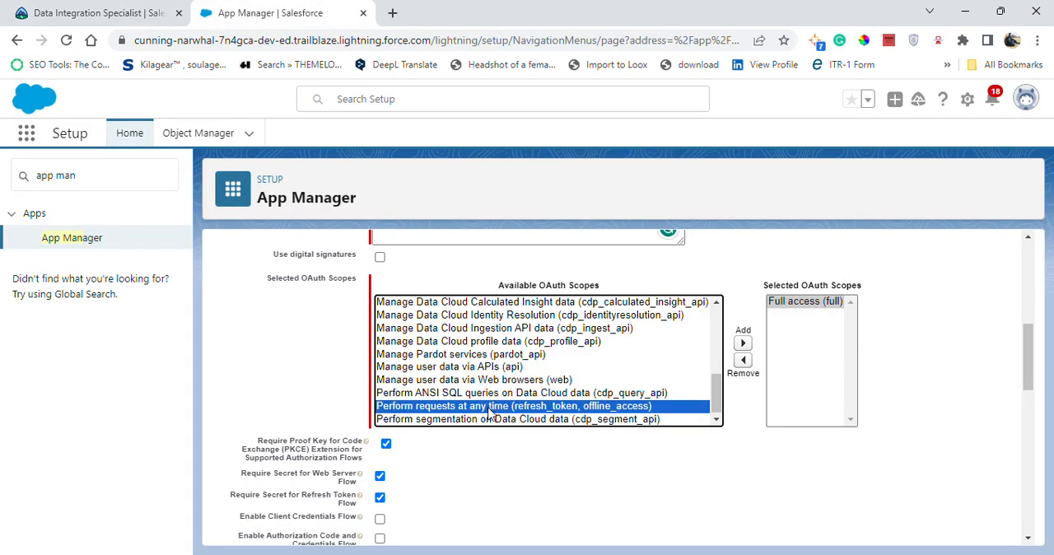
{"action": "left_click", "coordinate": [163, 8]}
{"action": "left_click", "coordinate": [247, 8]}
{"action": "left_click", "coordinate": [153, 10]}
{"action": "mouse_move", "coordinate": [213, 102]}
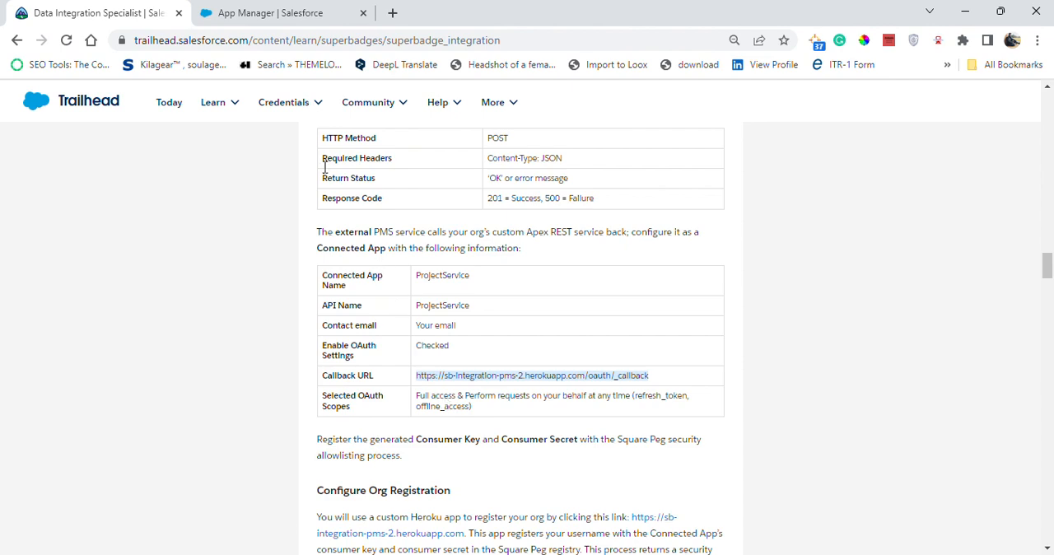
{"action": "left_click", "coordinate": [280, 18]}
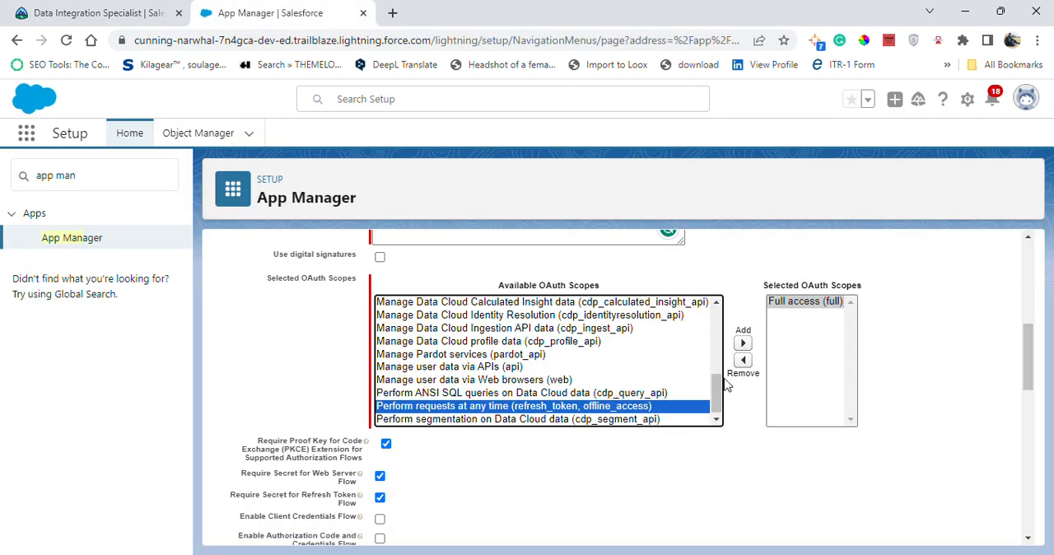
{"action": "left_click", "coordinate": [743, 342]}
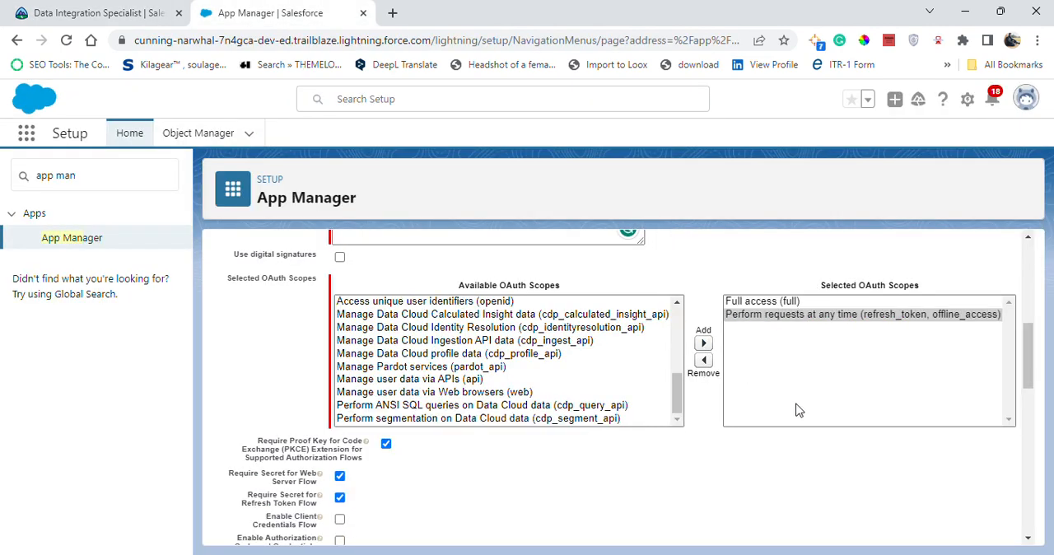
- Review the remaining connected app settings against the Trailhead requirements and save the new connected app
{"action": "scroll", "coordinate": [657, 458], "scroll_direction": "down", "scroll_amount": 3}
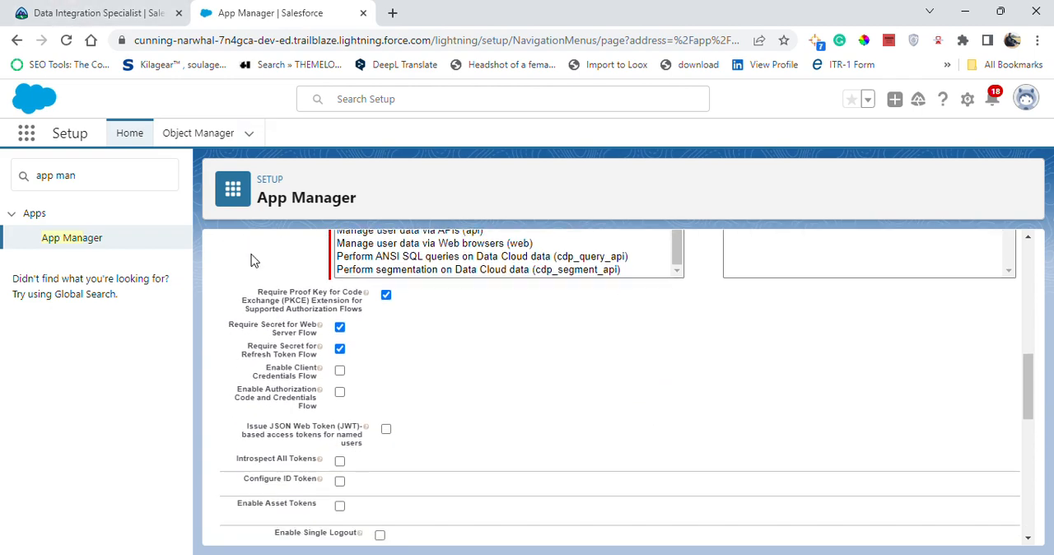
{"action": "scroll", "coordinate": [470, 347], "scroll_direction": "down", "scroll_amount": 5}
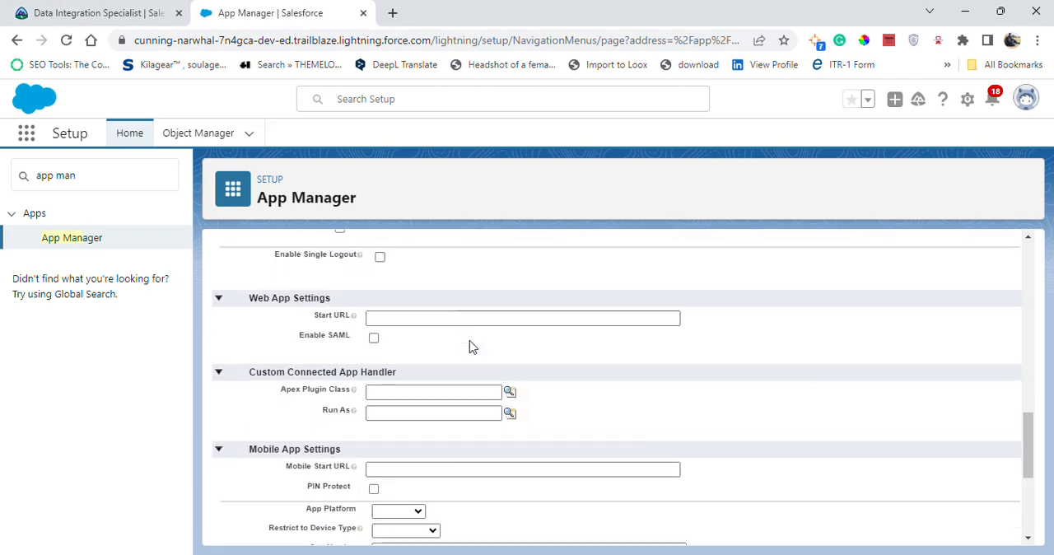
{"action": "left_click", "coordinate": [99, 12]}
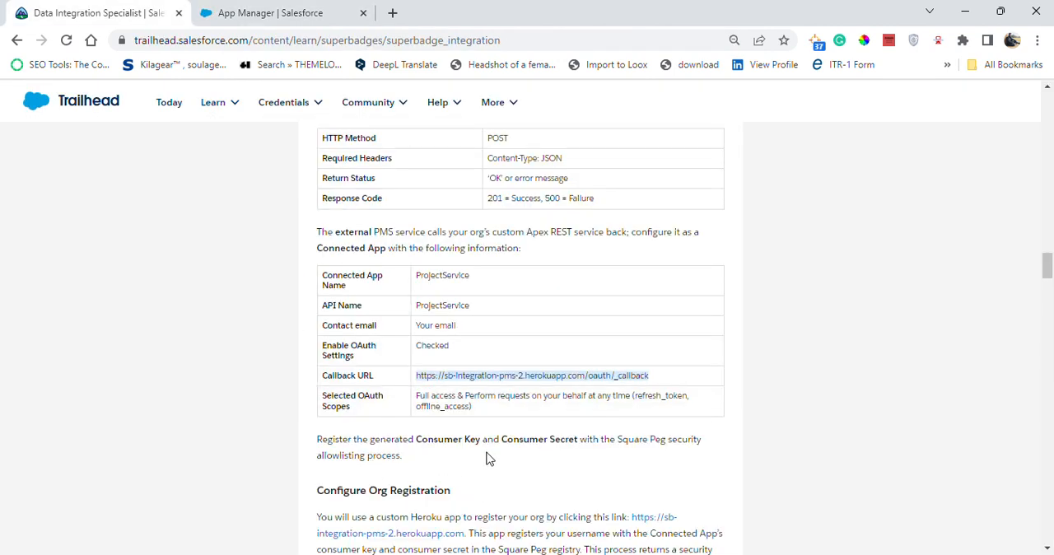
{"action": "left_click", "coordinate": [255, 10]}
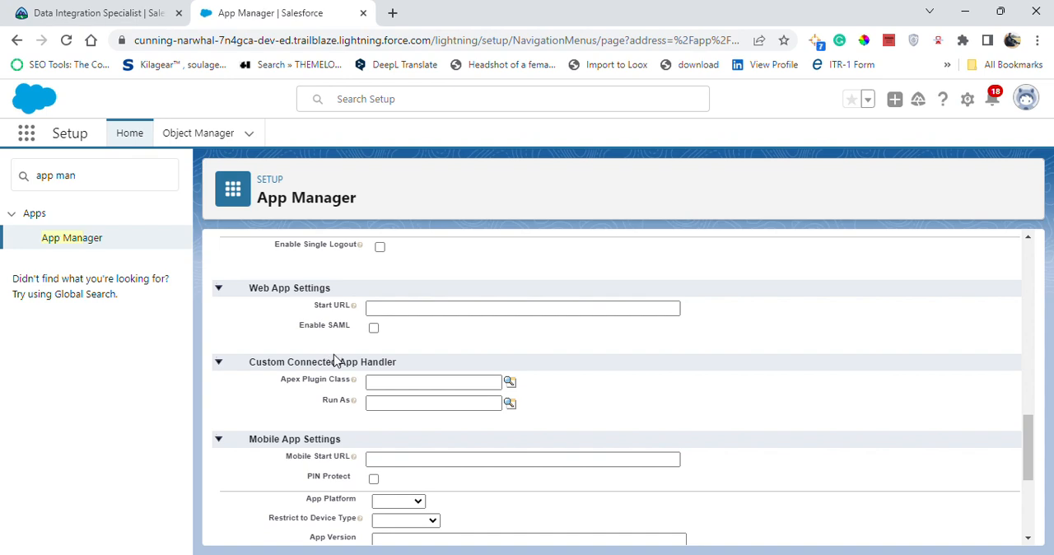
{"action": "scroll", "coordinate": [350, 362], "scroll_direction": "down", "scroll_amount": 3}
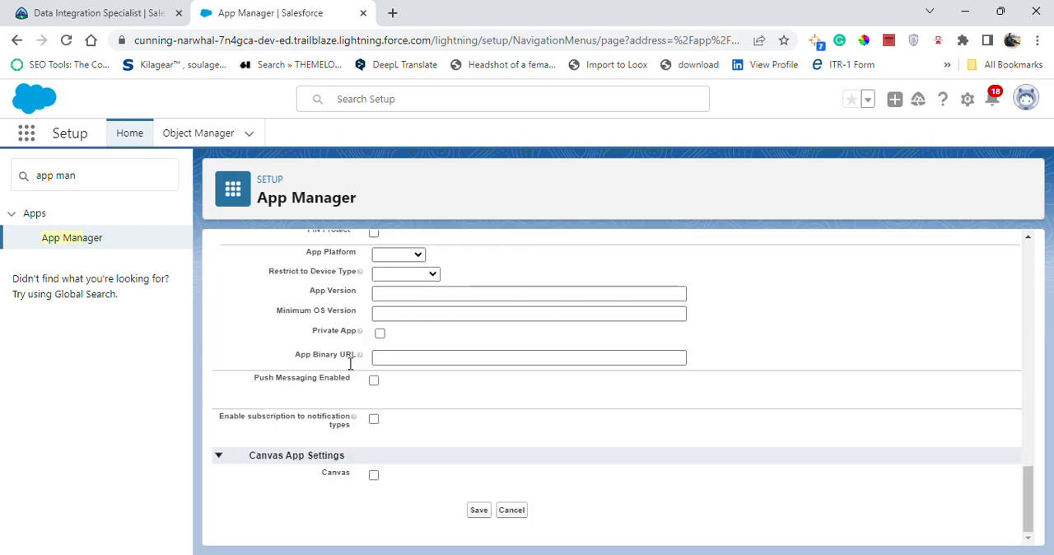
{"action": "left_click", "coordinate": [479, 511]}
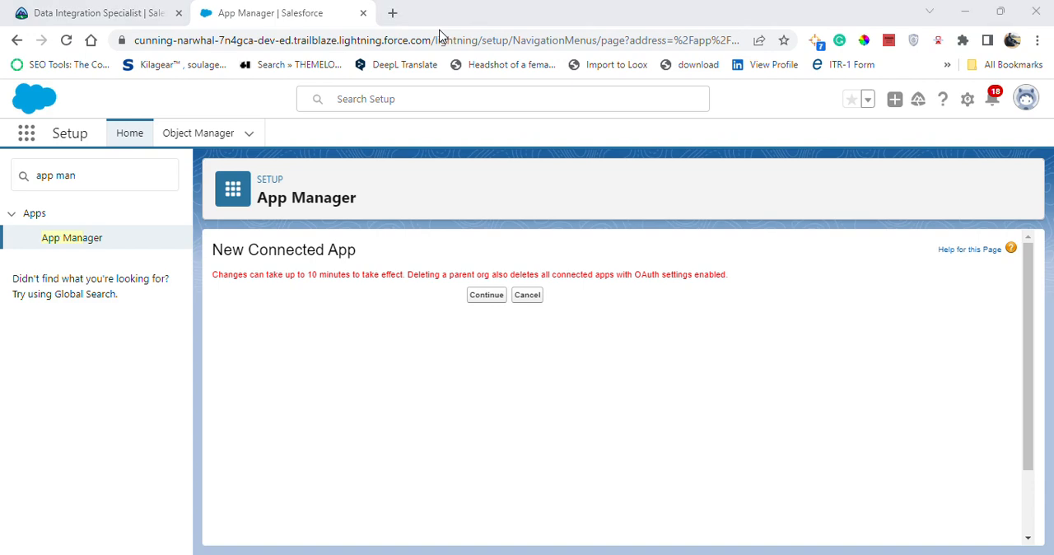
- Continue past the connected app save notice and open the management of ProjectService's consumer key and secret
{"action": "left_click", "coordinate": [487, 296]}
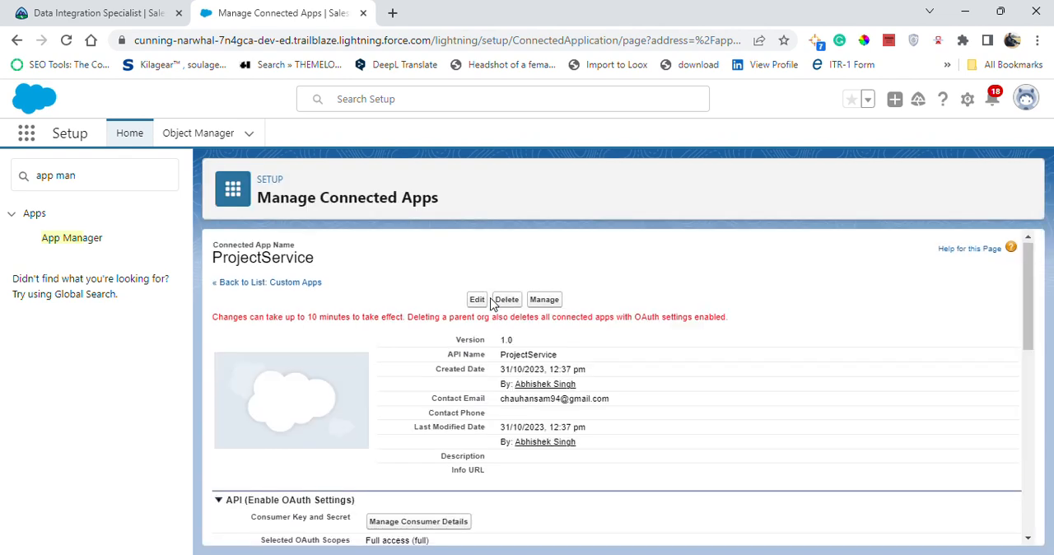
{"action": "scroll", "coordinate": [493, 303], "scroll_direction": "down", "scroll_amount": 3}
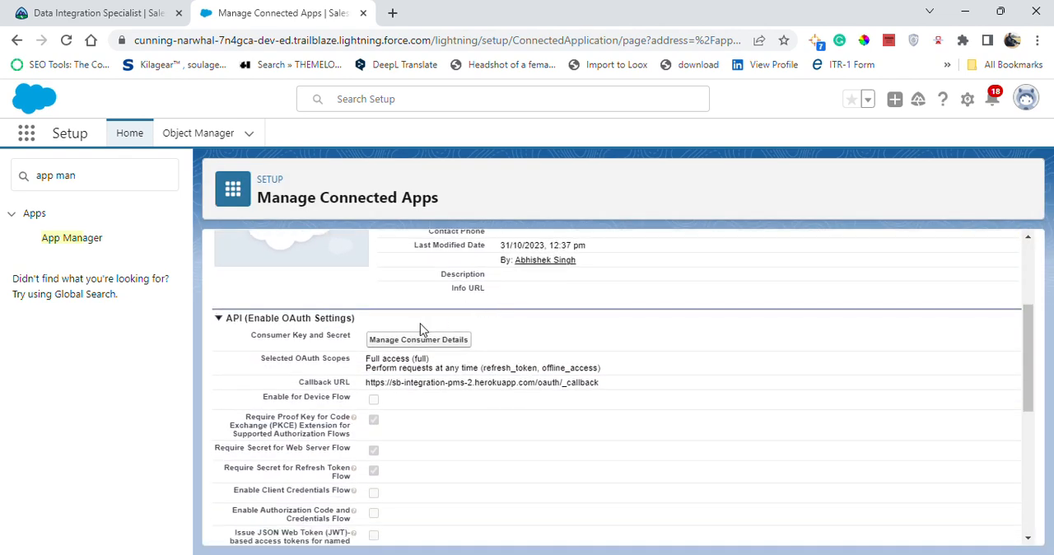
{"action": "left_click", "coordinate": [408, 342]}
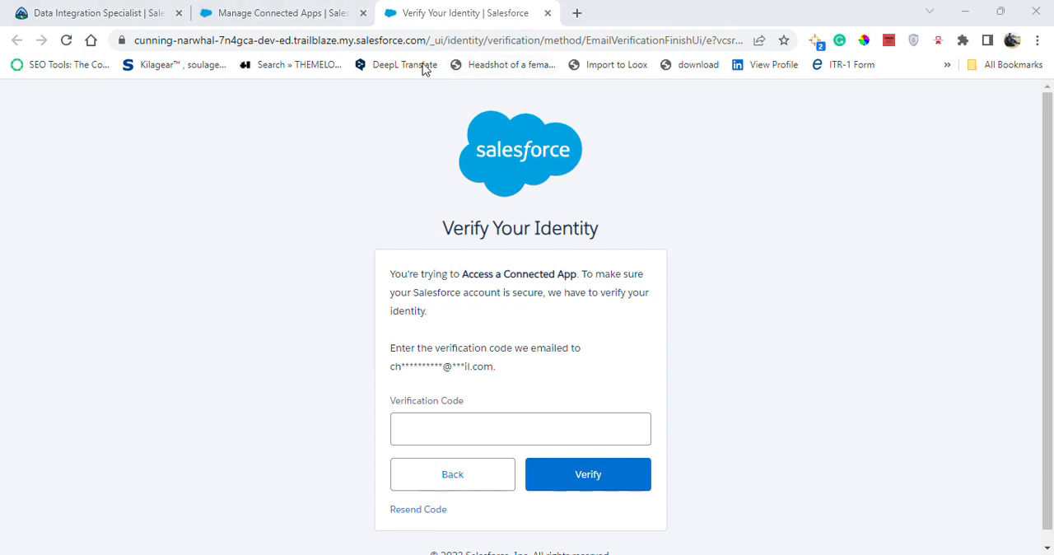
- Verify the account identity with the emailed verification code and view ProjectService's consumer details
{"action": "left_click", "coordinate": [419, 425]}
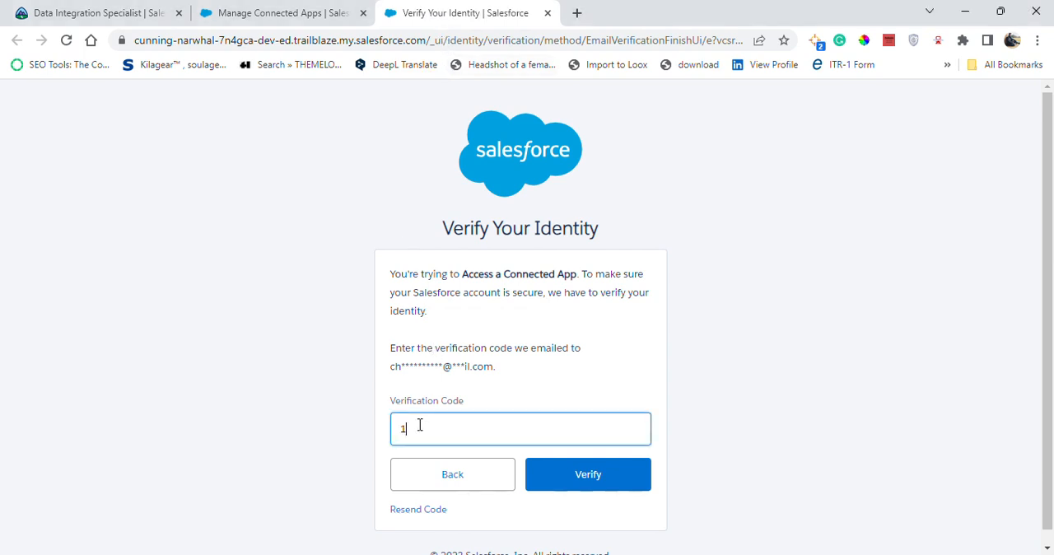
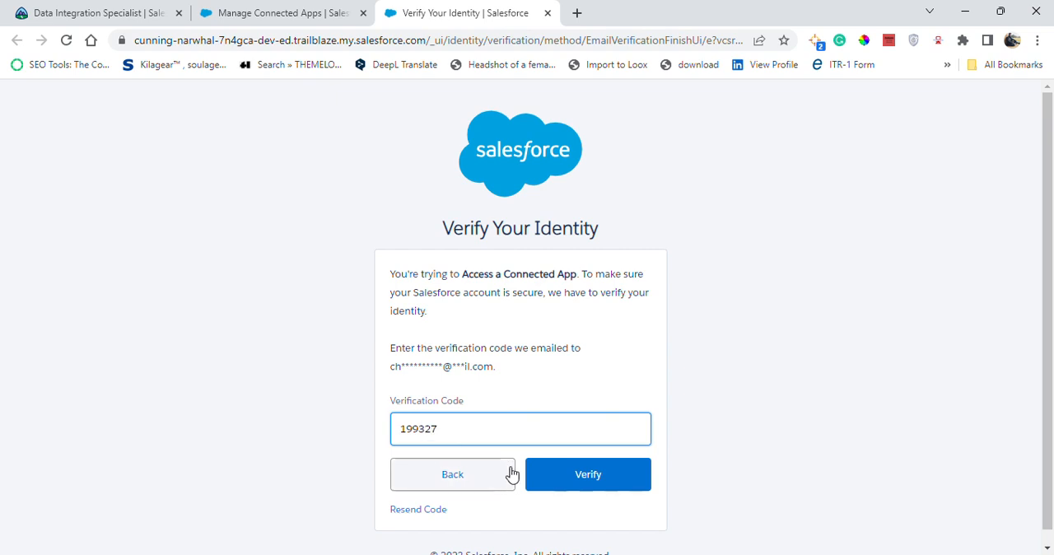
{"action": "left_click", "coordinate": [535, 477]}
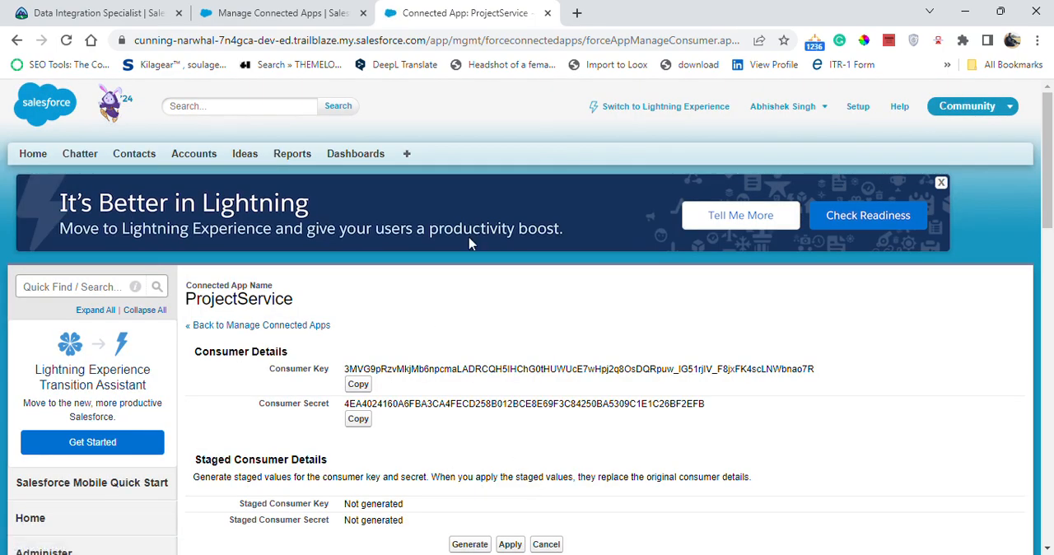
{"action": "scroll", "coordinate": [486, 322], "scroll_direction": "down", "scroll_amount": 15}
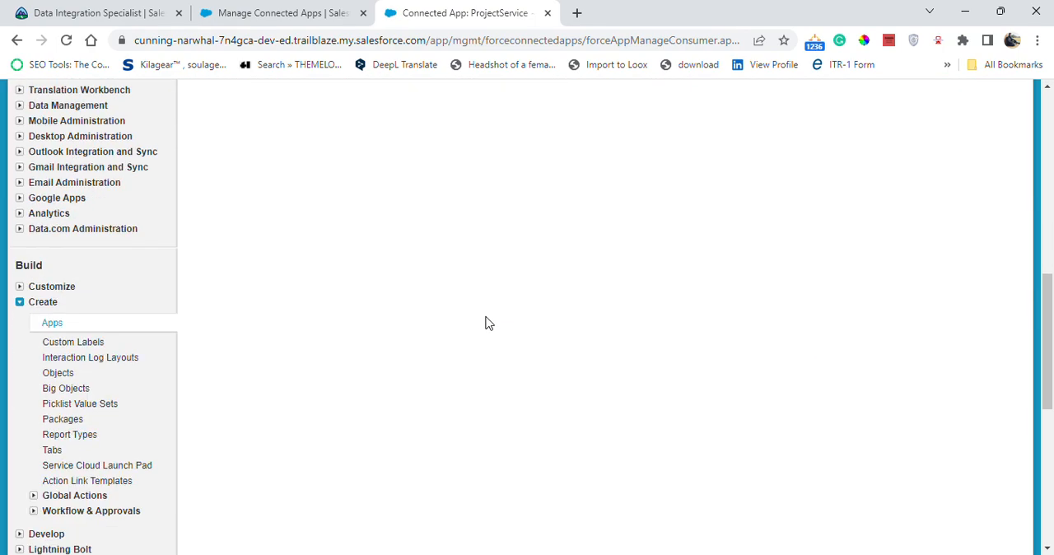
{"action": "scroll", "coordinate": [486, 322], "scroll_direction": "up", "scroll_amount": 15}
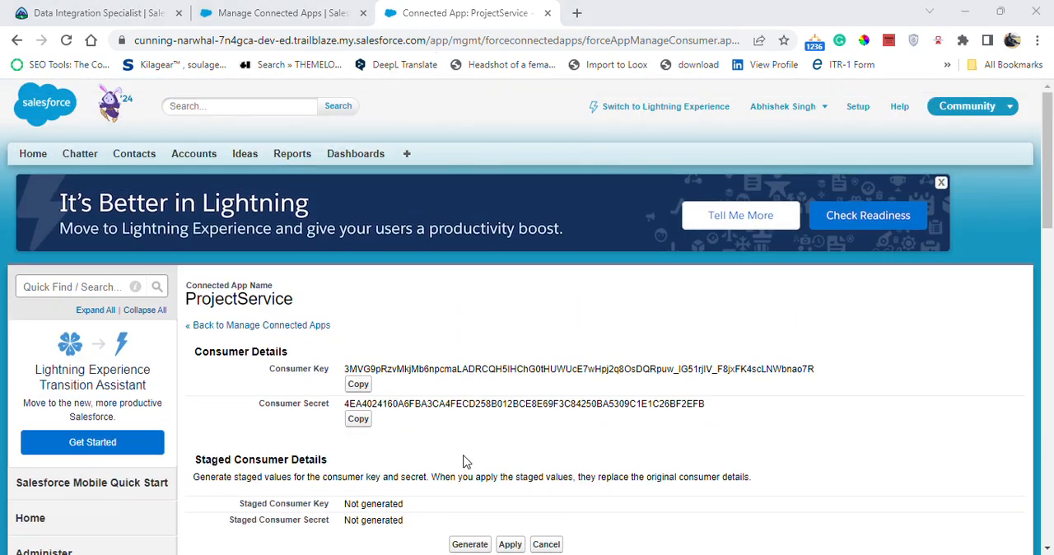
- Open the Heroku registration app linked under Configure Org Registration on Trailhead and log into the DE org, allowing access
{"action": "left_click", "coordinate": [115, 12]}
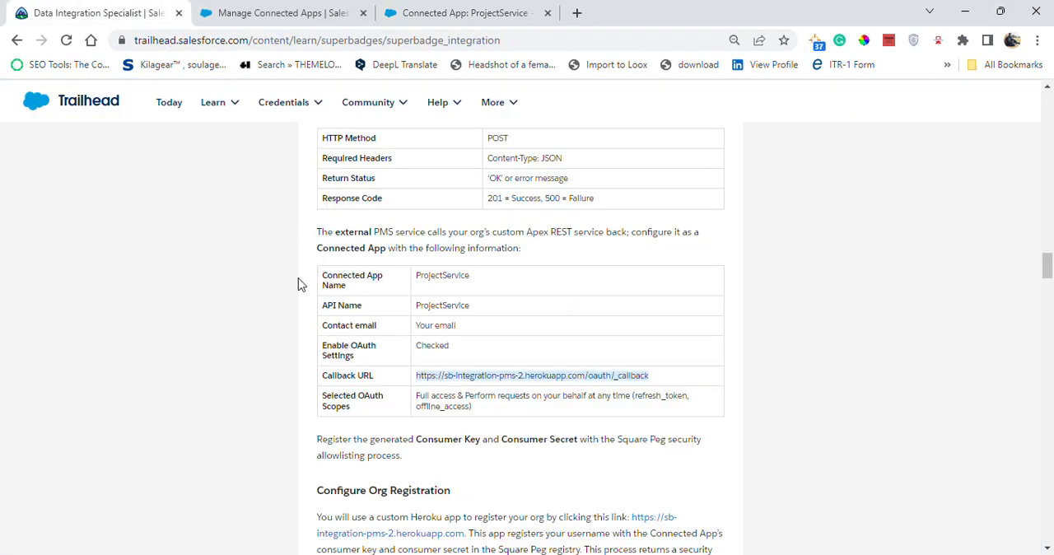
{"action": "scroll", "coordinate": [477, 426], "scroll_direction": "down", "scroll_amount": 1}
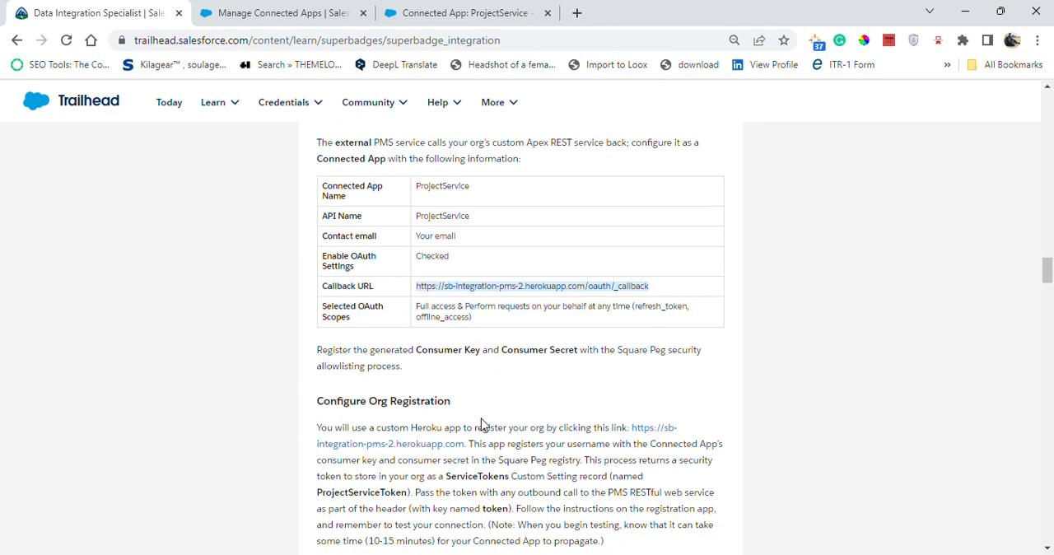
{"action": "left_click", "coordinate": [424, 444]}
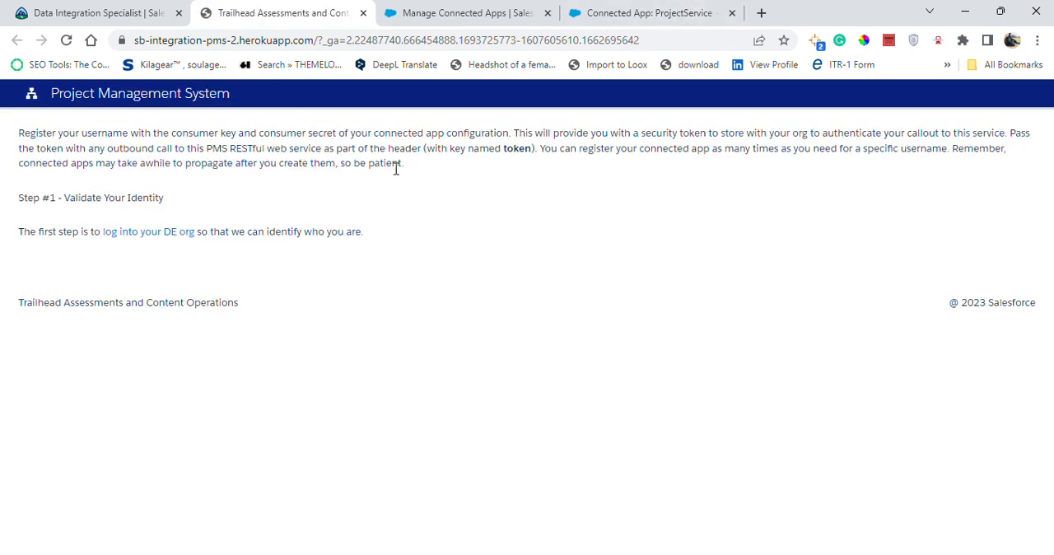
{"action": "left_click", "coordinate": [169, 238]}
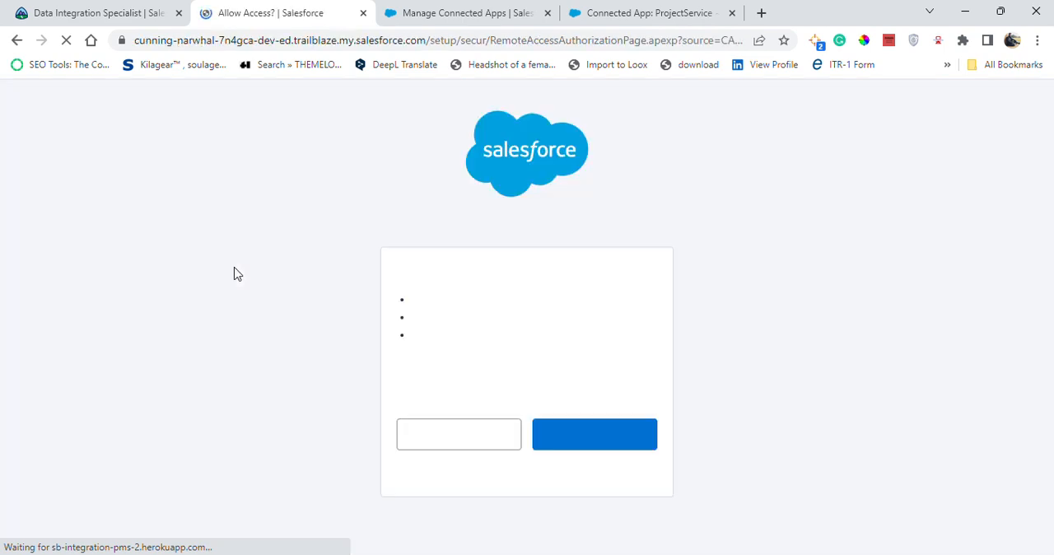
{"action": "left_click", "coordinate": [582, 458]}
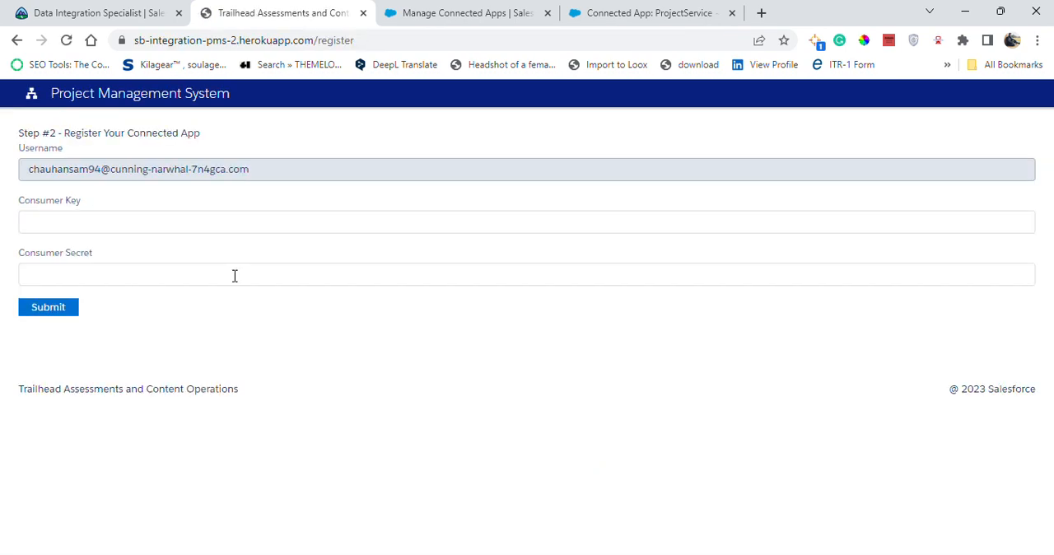
- Copy ProjectService's consumer key from Salesforce into the Consumer Key field of the registration form
{"action": "left_click", "coordinate": [81, 221]}
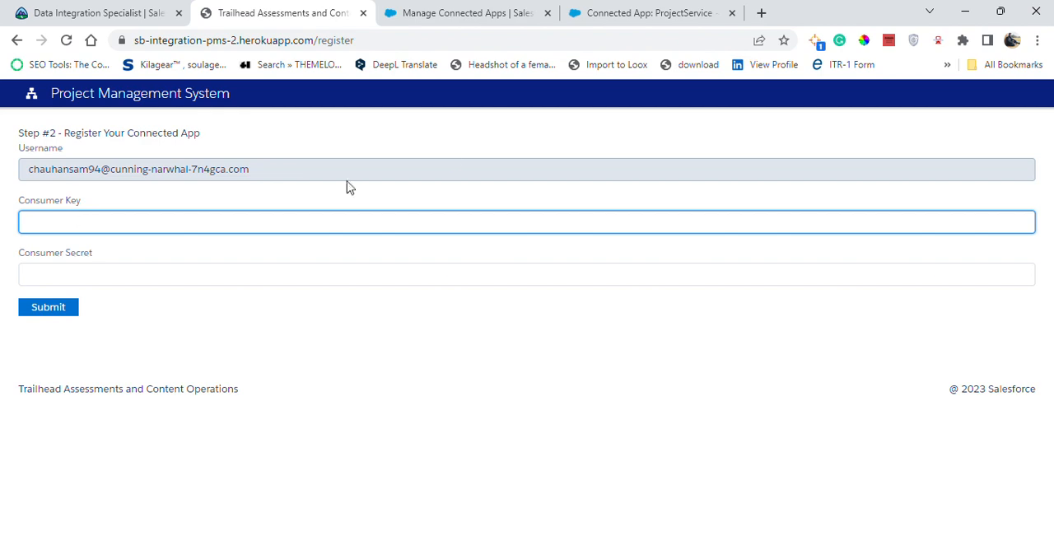
{"action": "left_click", "coordinate": [702, 21]}
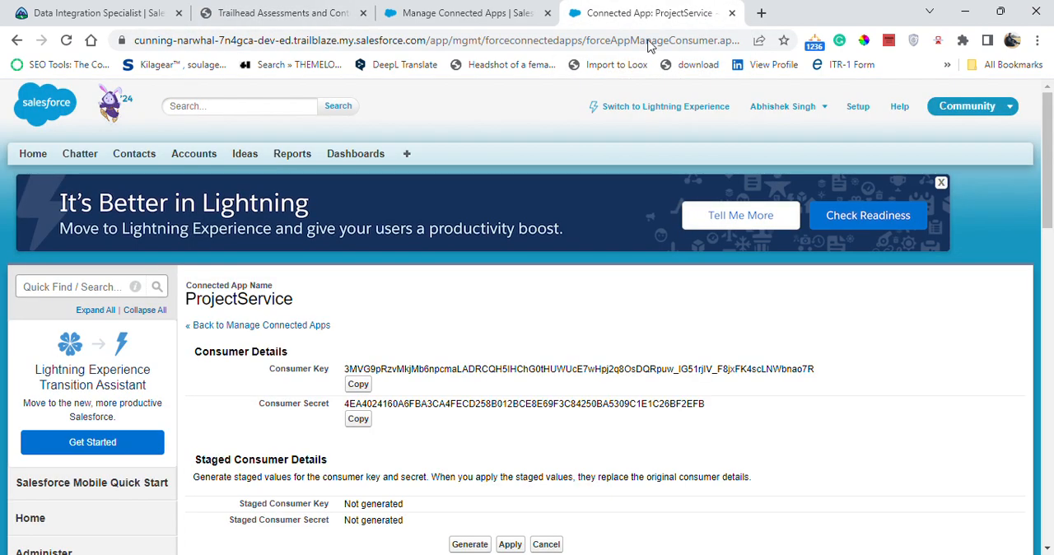
{"action": "left_click", "coordinate": [358, 385]}
{"action": "left_click", "coordinate": [243, 9]}
{"action": "key", "text": "ctrl+v"}
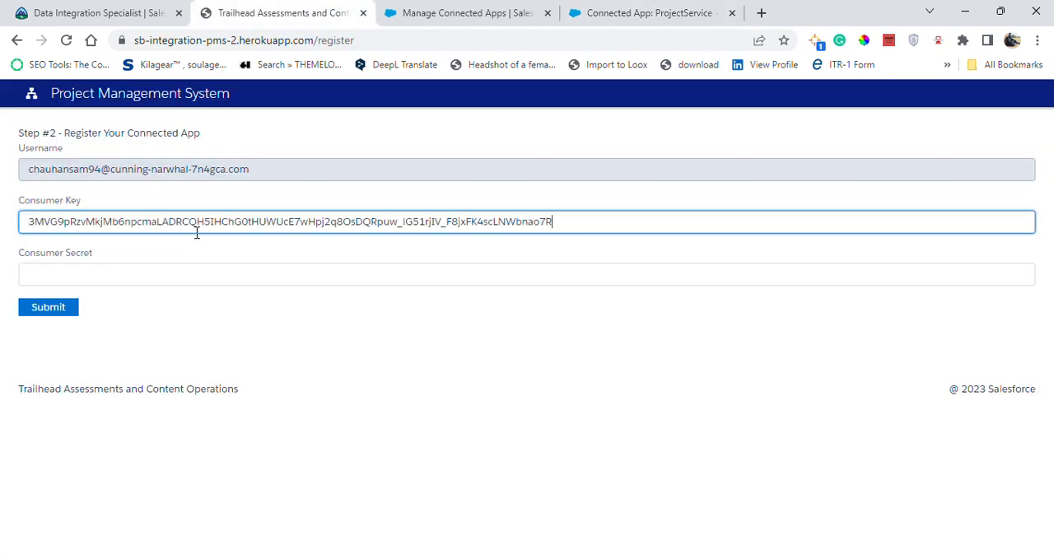
- Copy ProjectService's consumer secret into the registration form, submit the registration and try testing the connected app
{"action": "left_click", "coordinate": [694, 12]}
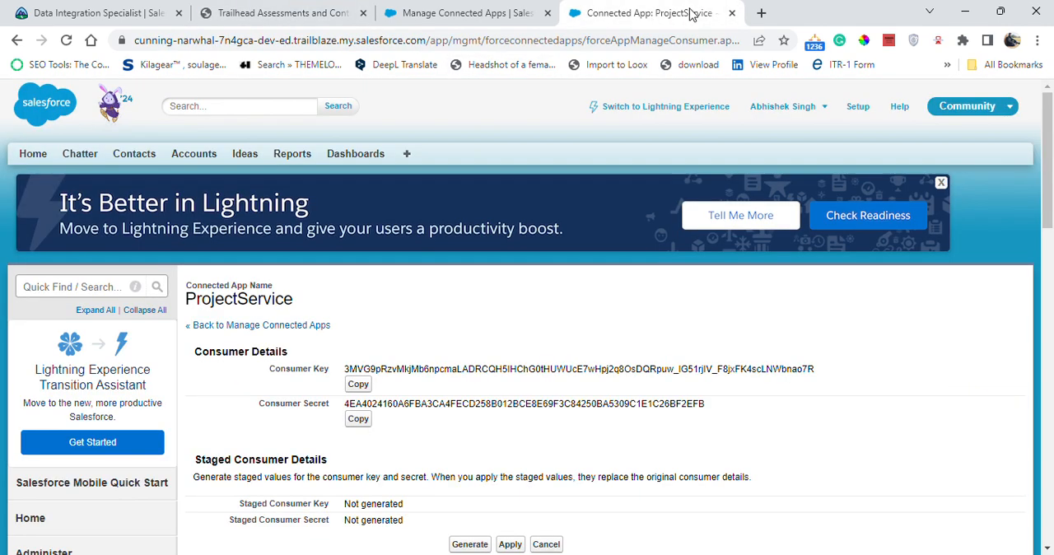
{"action": "left_click", "coordinate": [358, 420]}
{"action": "left_click", "coordinate": [244, 11]}
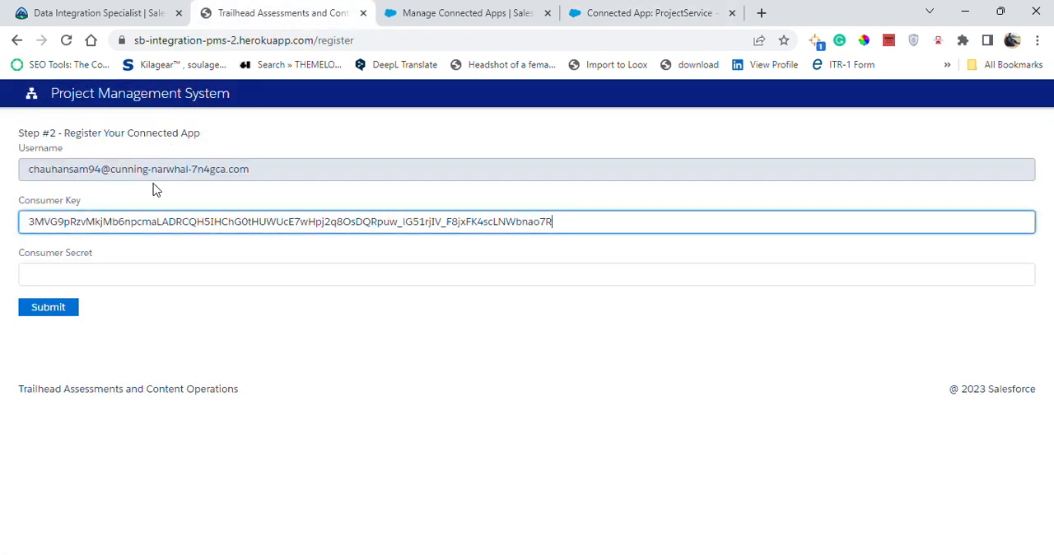
{"action": "left_click", "coordinate": [115, 273]}
{"action": "key", "text": "ctrl+v"}
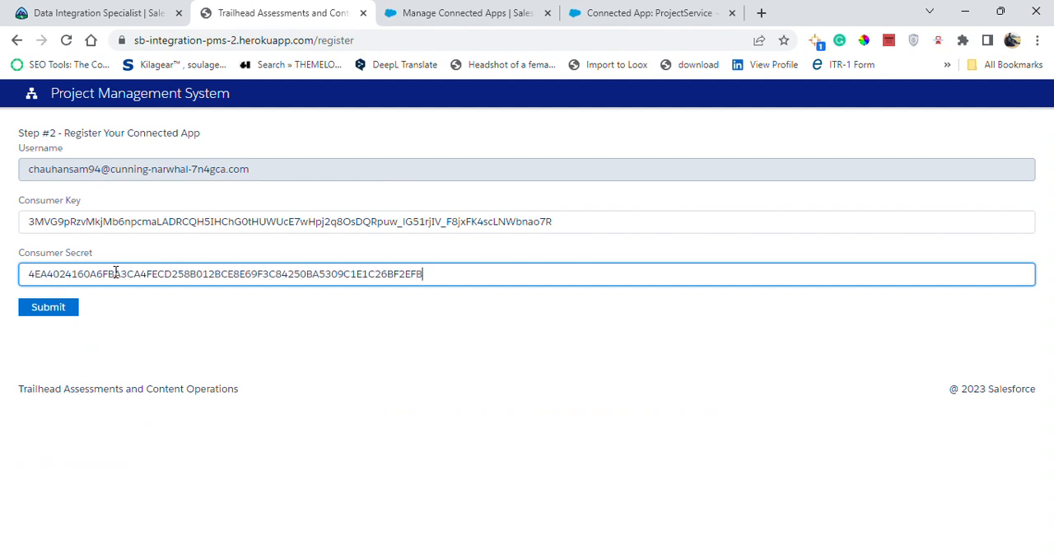
{"action": "left_click", "coordinate": [219, 316]}
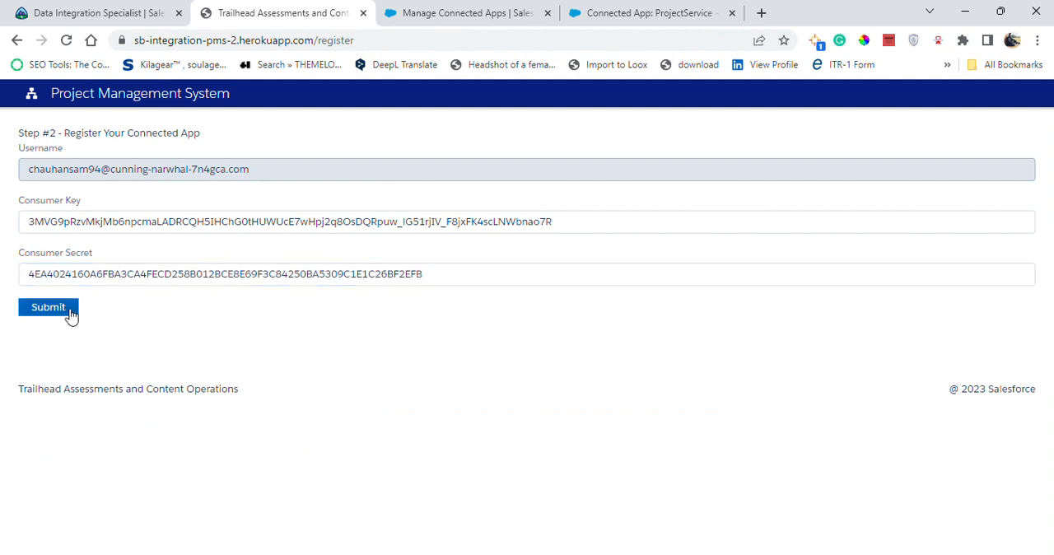
{"action": "left_click", "coordinate": [70, 313]}
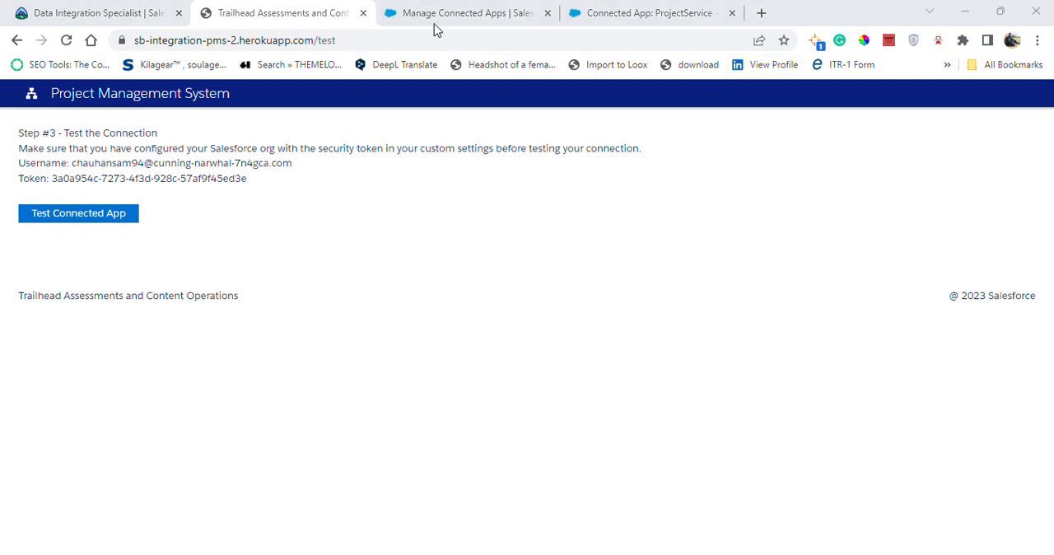
{"action": "left_click", "coordinate": [116, 224]}
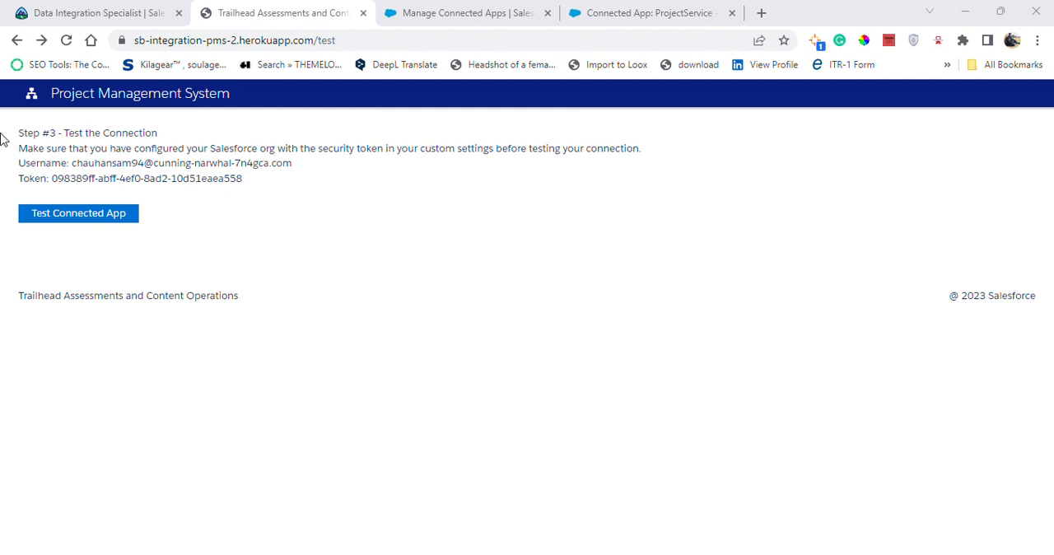
- Copy the registered username and security token from the connection test page into a new Notepad tab, then minimize Notepad
{"action": "left_click_drag", "start_coordinate": [15, 166], "coordinate": [107, 168]}
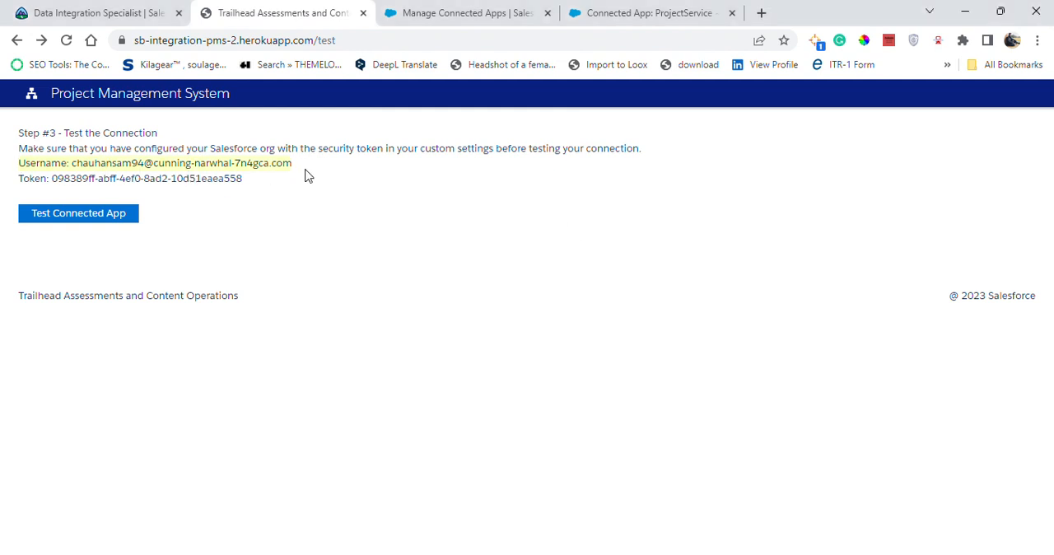
{"action": "left_click_drag", "start_coordinate": [306, 174], "coordinate": [305, 188]}
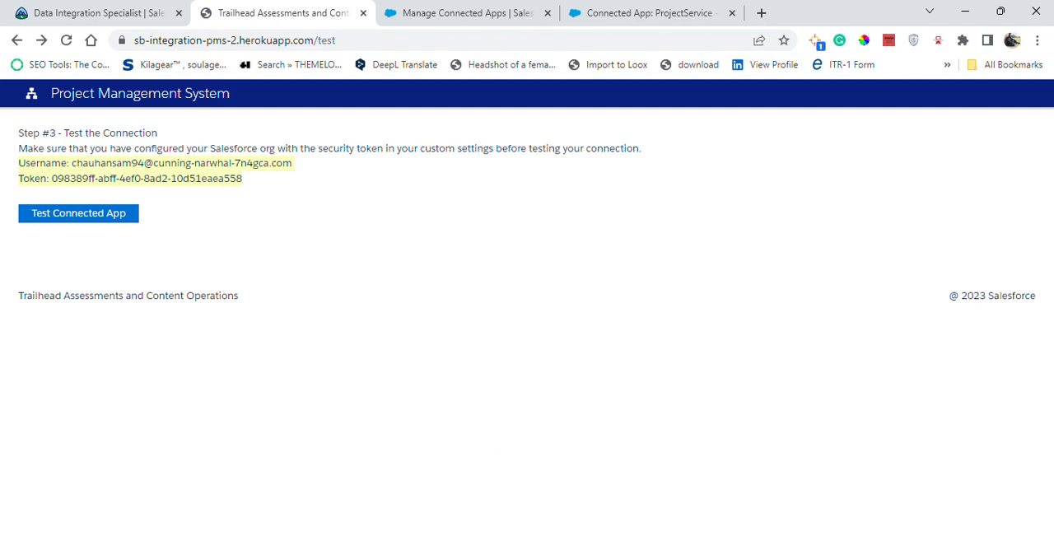
{"action": "left_click", "coordinate": [327, 553]}
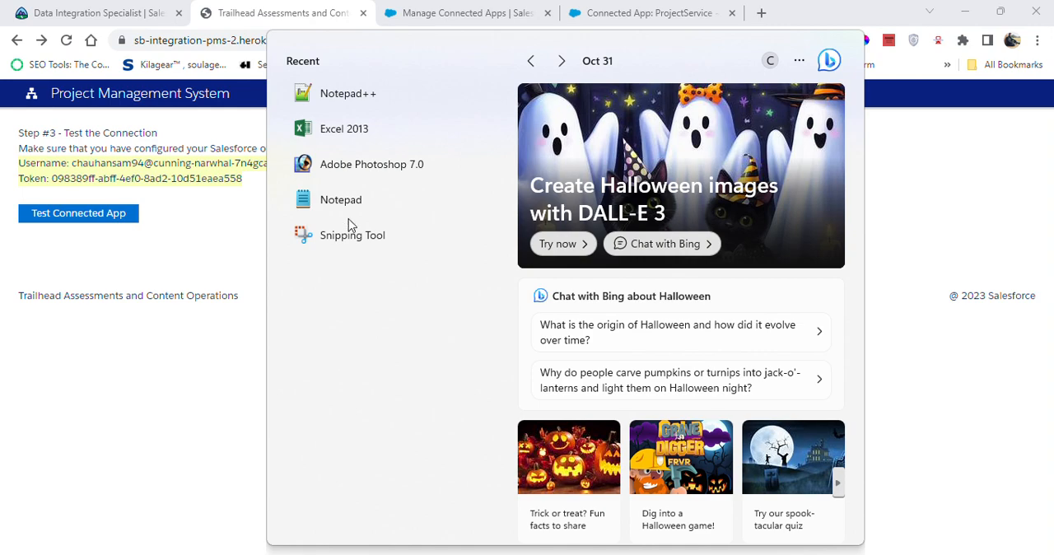
{"action": "left_click", "coordinate": [367, 213]}
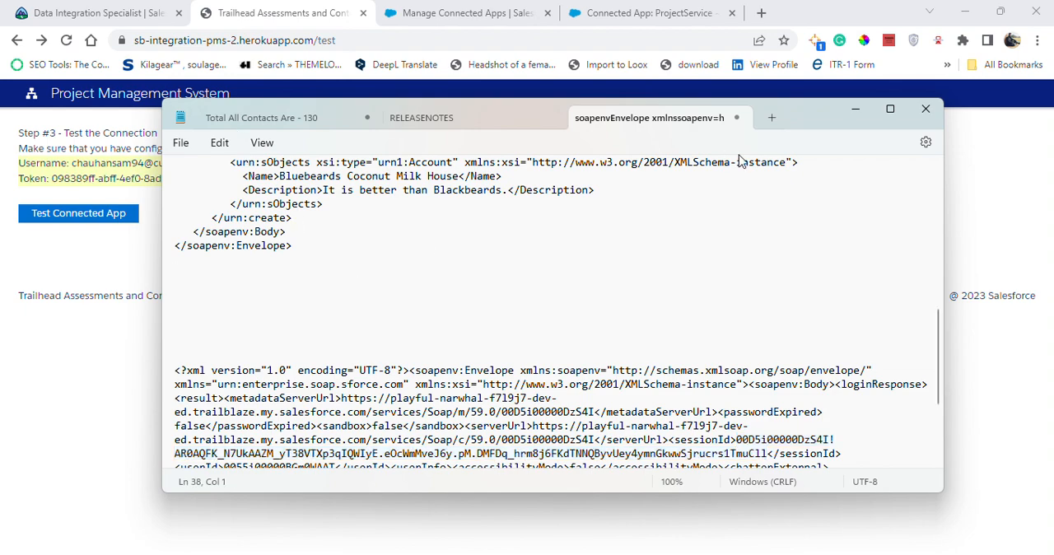
{"action": "left_click", "coordinate": [774, 122]}
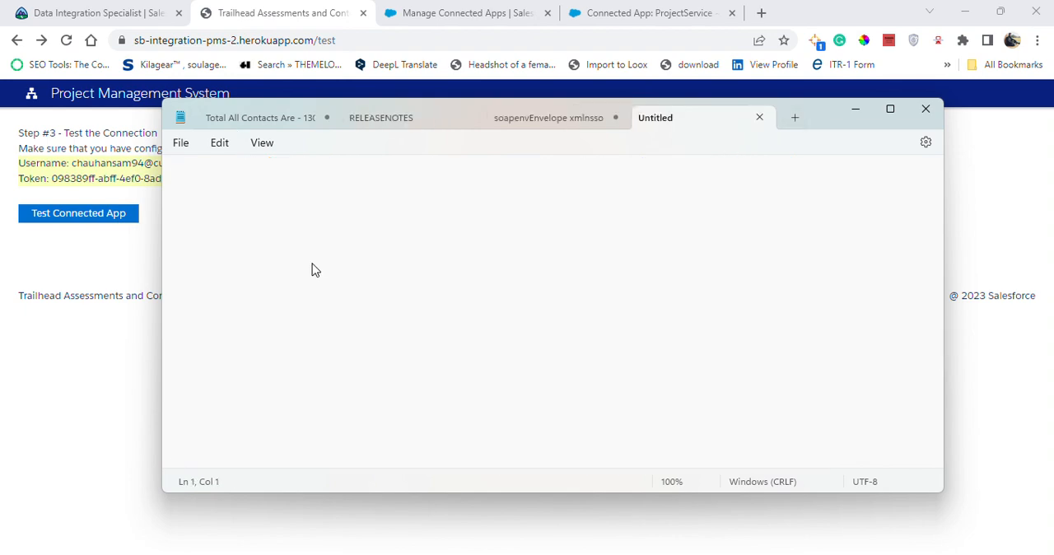
{"action": "key", "text": "ctrl+v"}
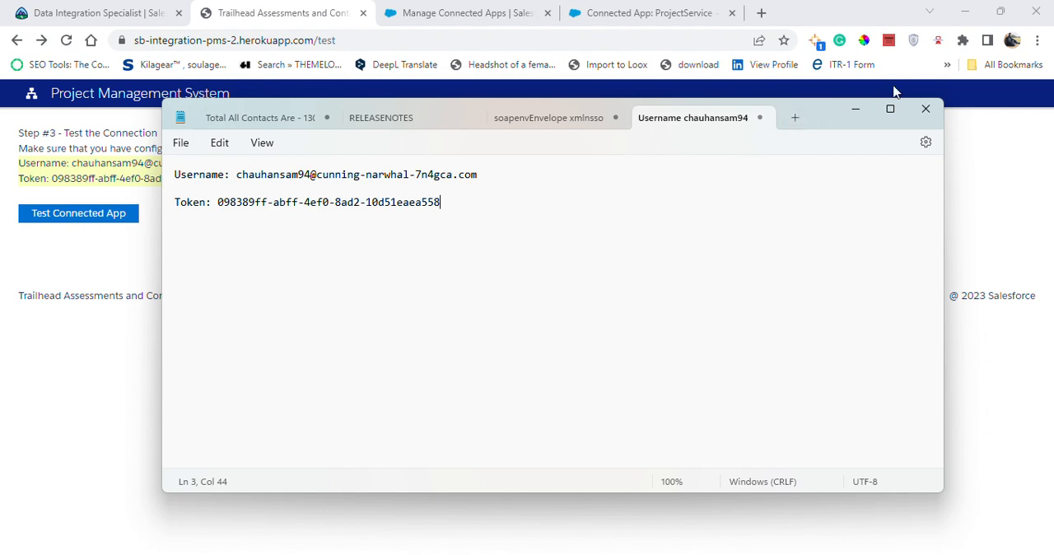
{"action": "left_click", "coordinate": [854, 110]}
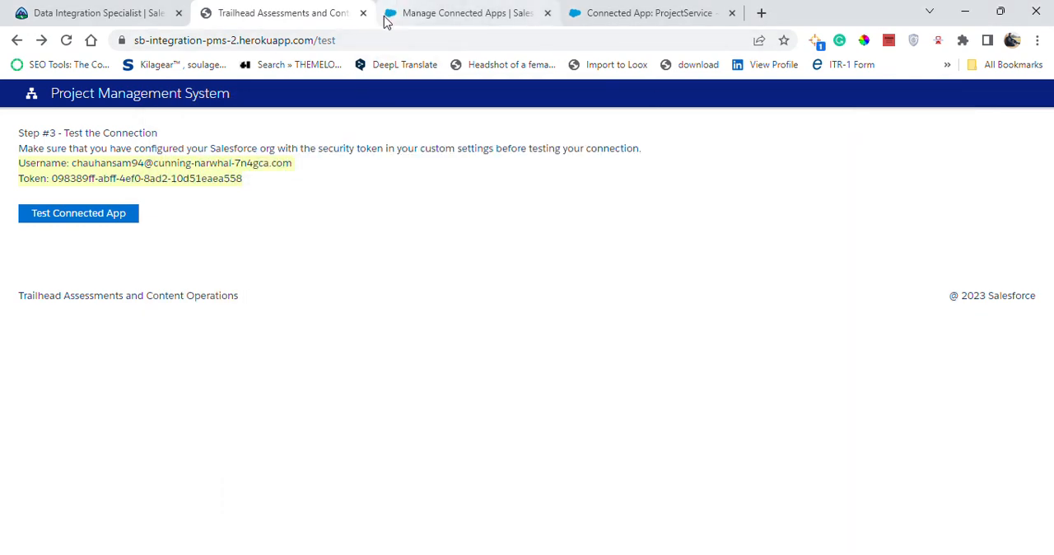
- Search Salesforce Setup for "CUSTOM SE" and open the Custom Settings page
{"action": "left_click", "coordinate": [384, 20]}
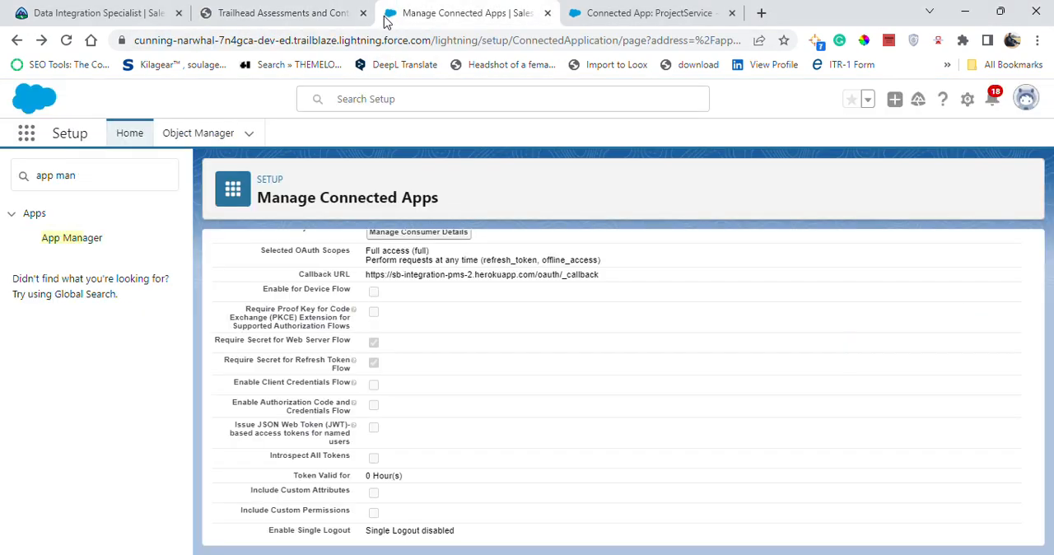
{"action": "left_click", "coordinate": [72, 169]}
{"action": "left_click_drag", "start_coordinate": [89, 174], "coordinate": [4, 183]}
{"action": "type", "text": "c"}
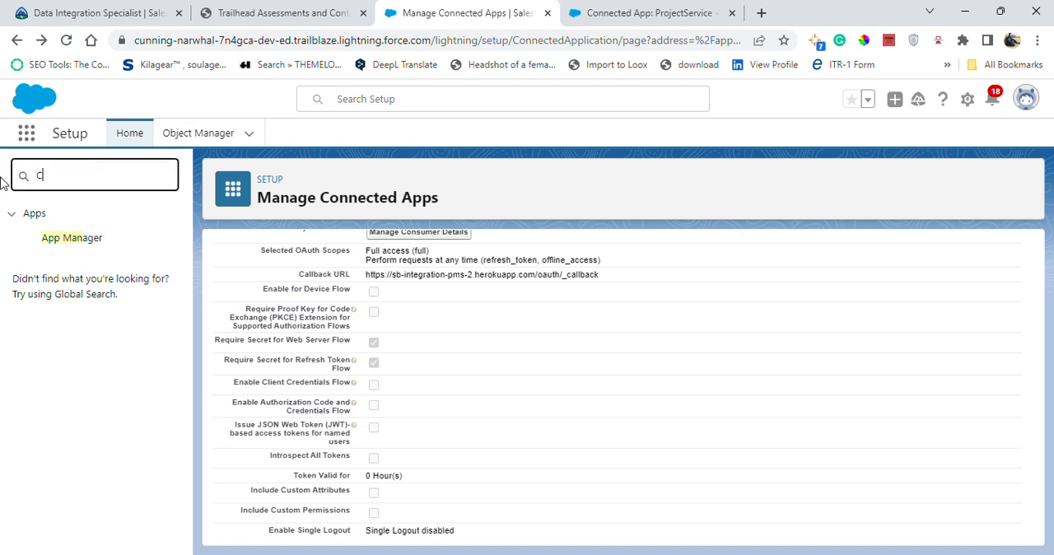
{"action": "type", "text": "us"}
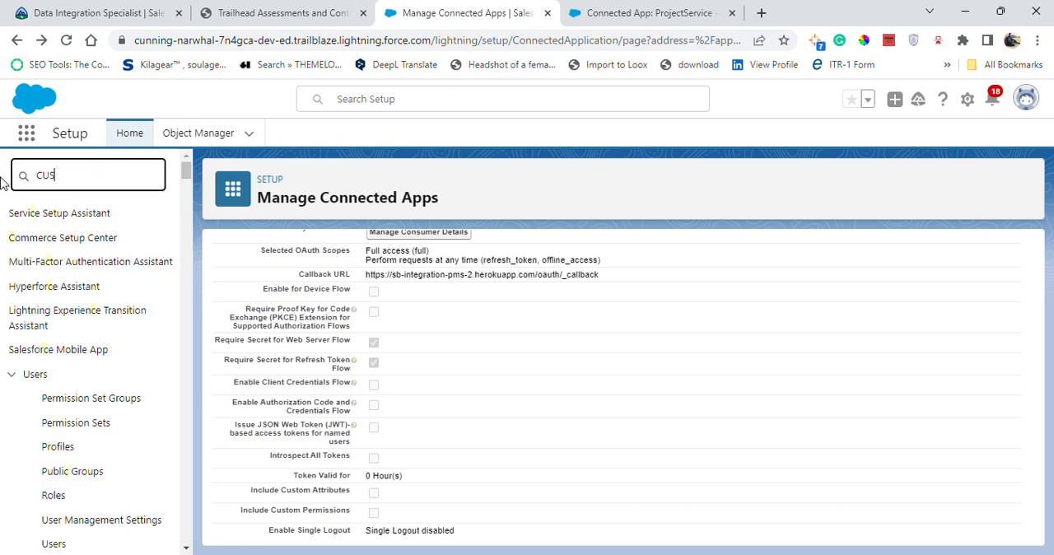
{"action": "type", "text": "t"}
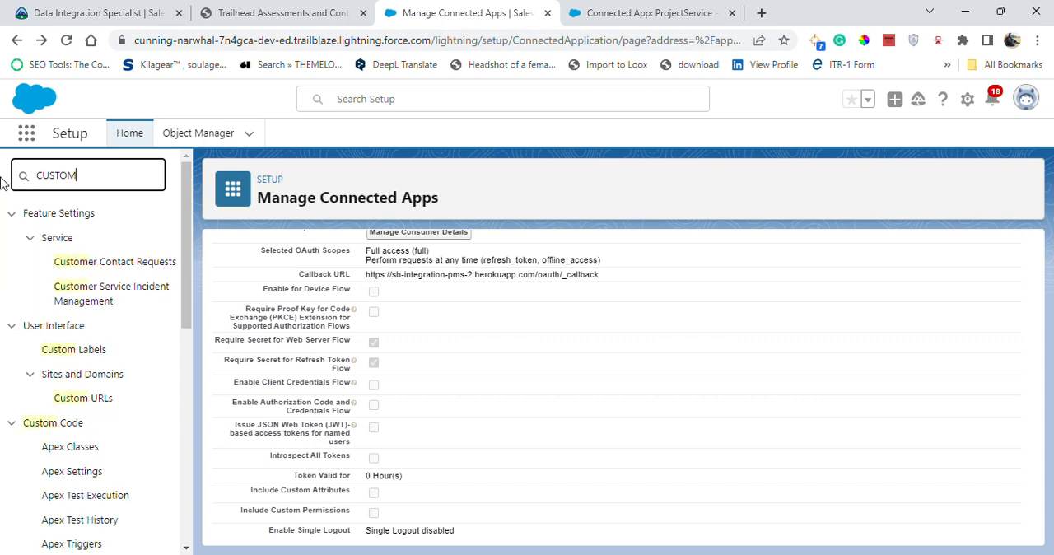
{"action": "type", "text": "om"}
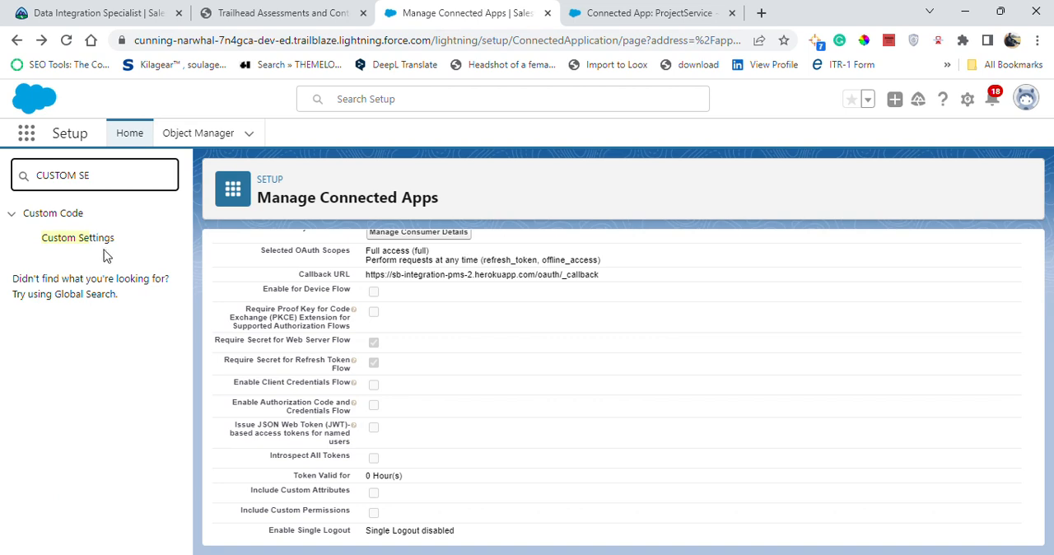
{"action": "left_click", "coordinate": [102, 247]}
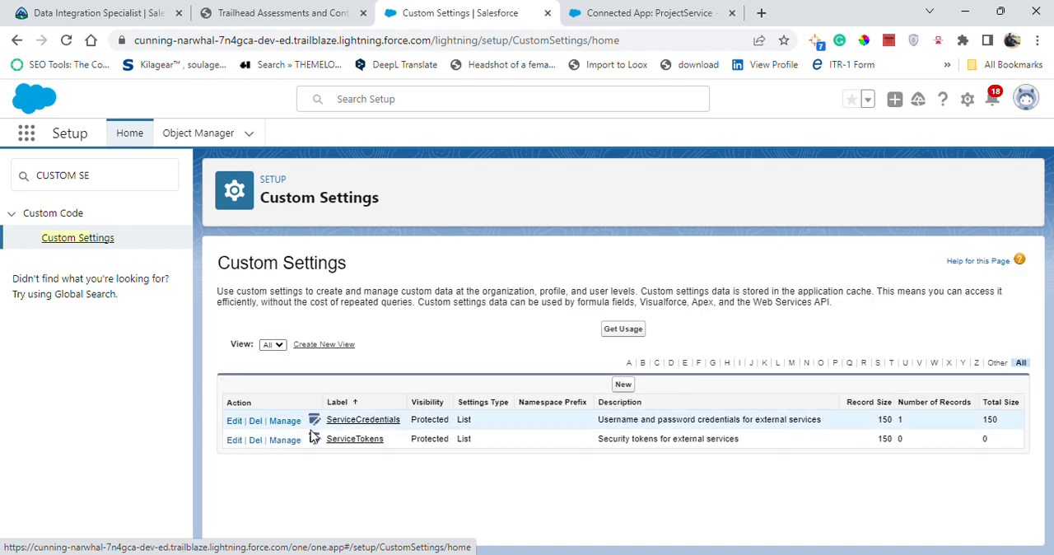
- Start a new record in the ServiceTokens custom setting
{"action": "left_click", "coordinate": [285, 441]}
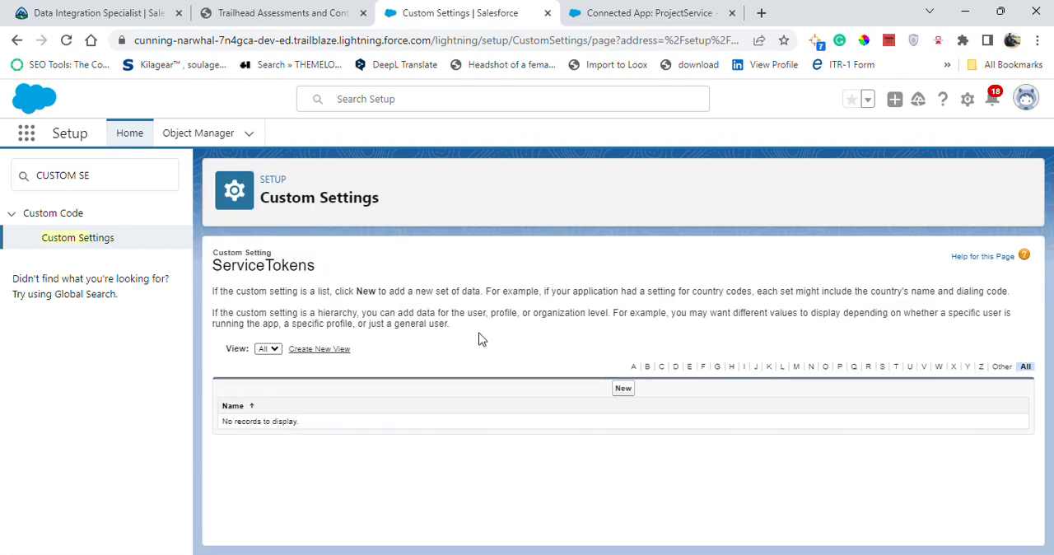
{"action": "left_click", "coordinate": [623, 390]}
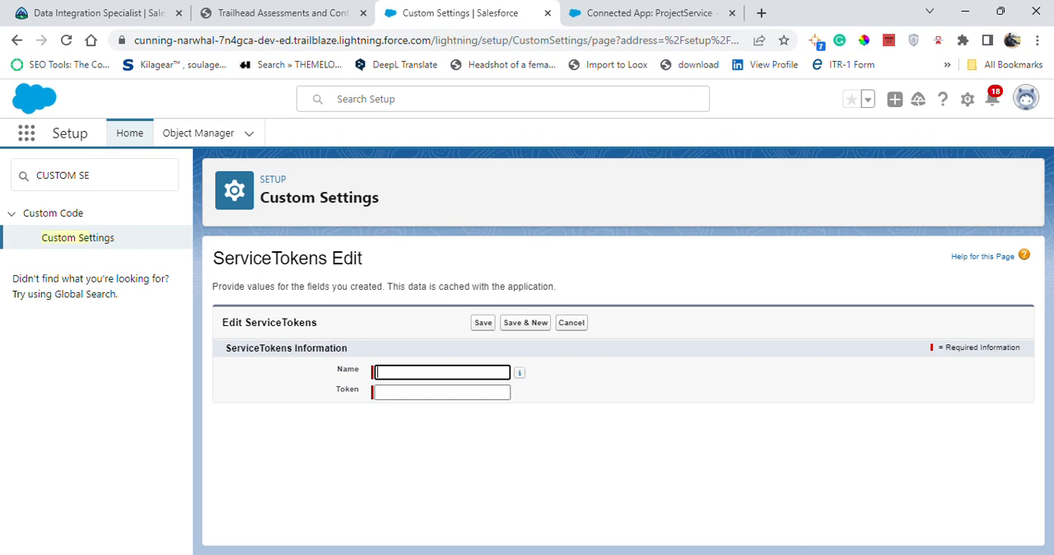
- Copy the registered username from Notepad into the Name field of the new ServiceTokens record
{"action": "key", "text": "alt+Tab"}
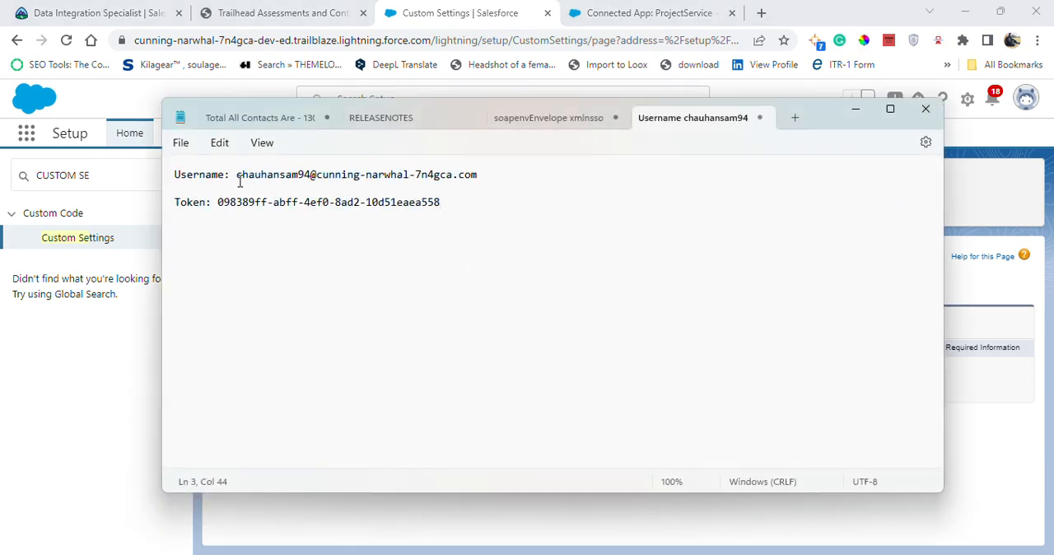
{"action": "left_click_drag", "start_coordinate": [238, 177], "coordinate": [390, 186]}
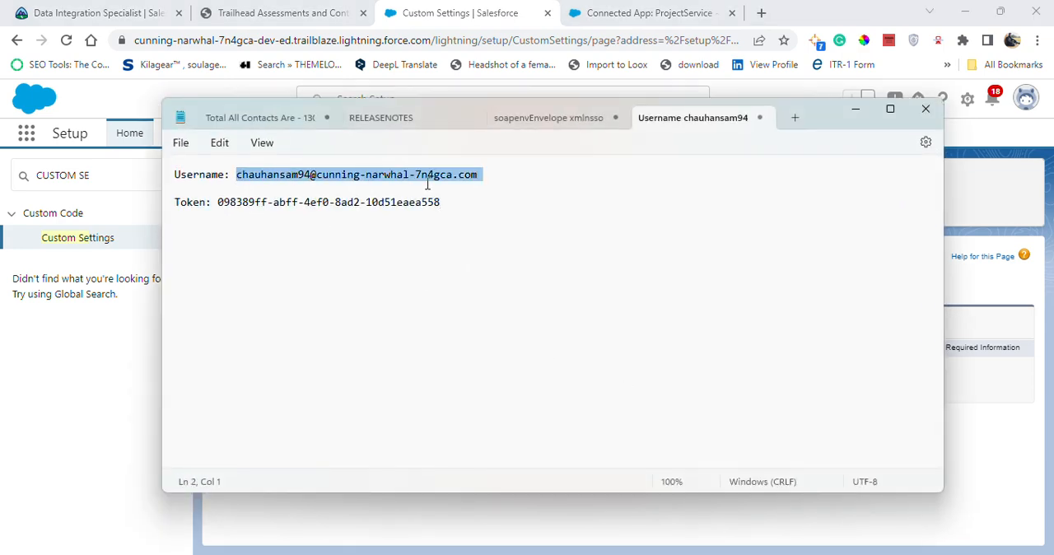
{"action": "left_click", "coordinate": [855, 109]}
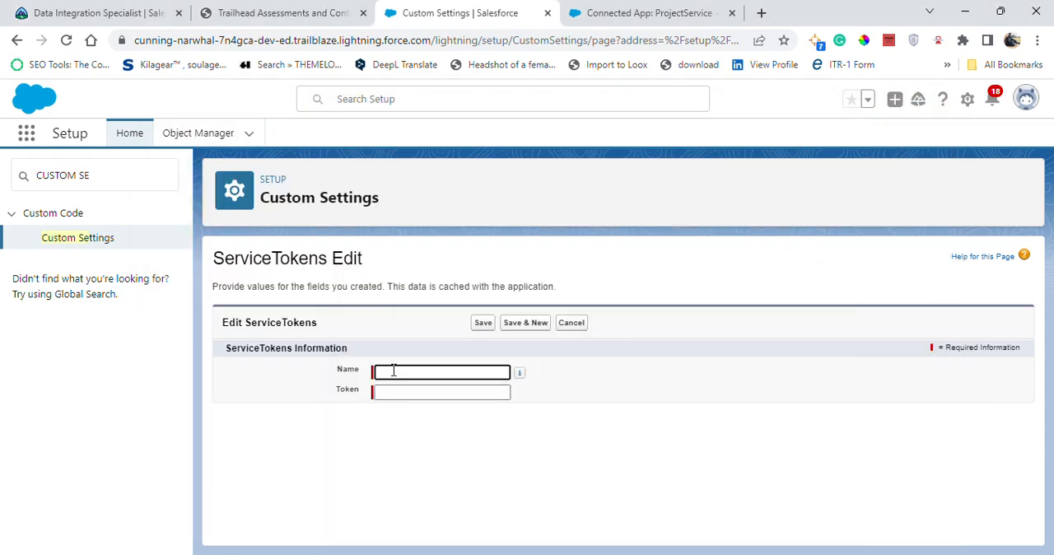
{"action": "key", "text": "ctrl+v"}
- Copy the security token from Notepad into the Token field of the ServiceTokens record
{"action": "left_click", "coordinate": [439, 392]}
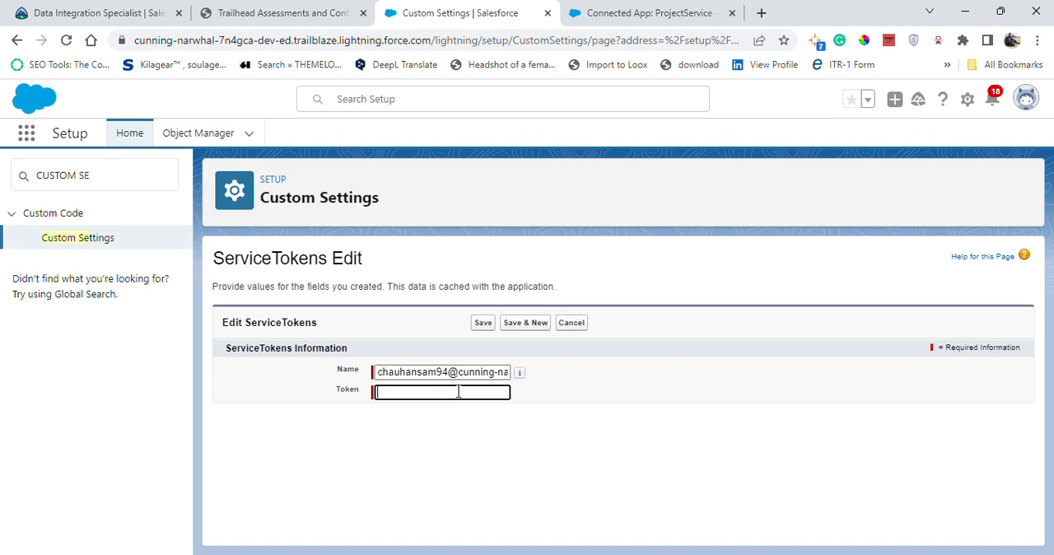
{"action": "key", "text": "alt+Tab"}
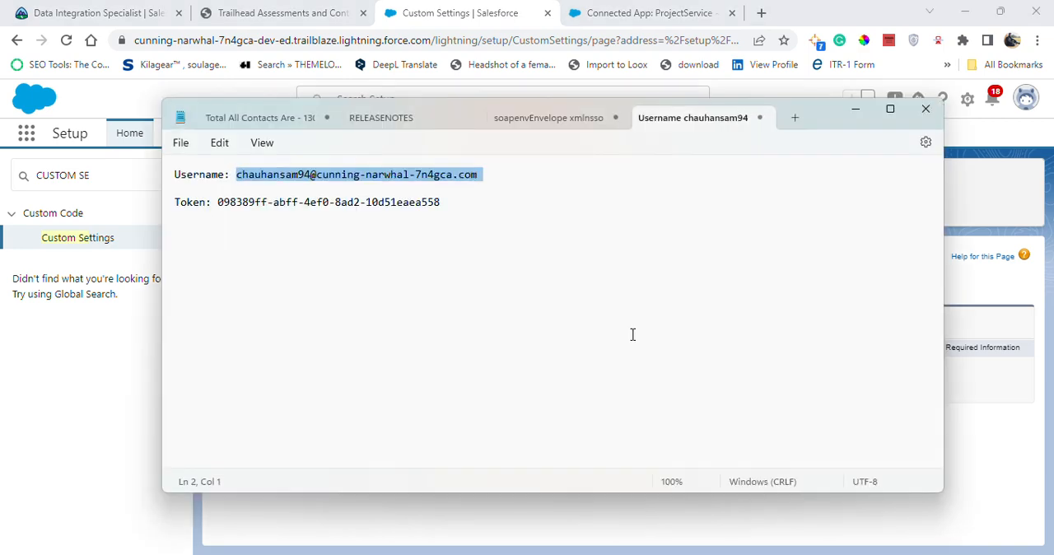
{"action": "left_click_drag", "start_coordinate": [220, 209], "coordinate": [503, 231]}
{"action": "key", "text": "ctrl+c"}
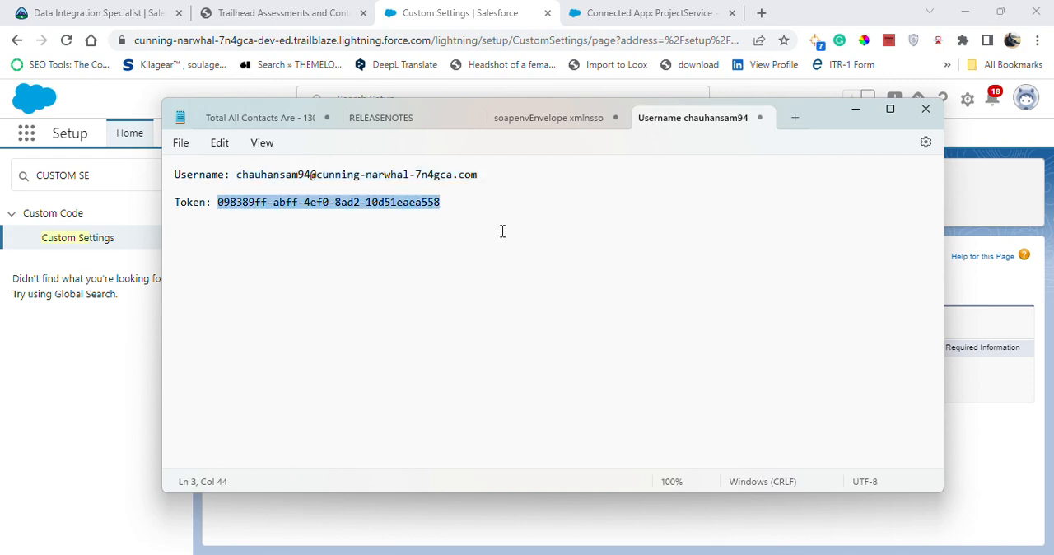
{"action": "left_click", "coordinate": [856, 109]}
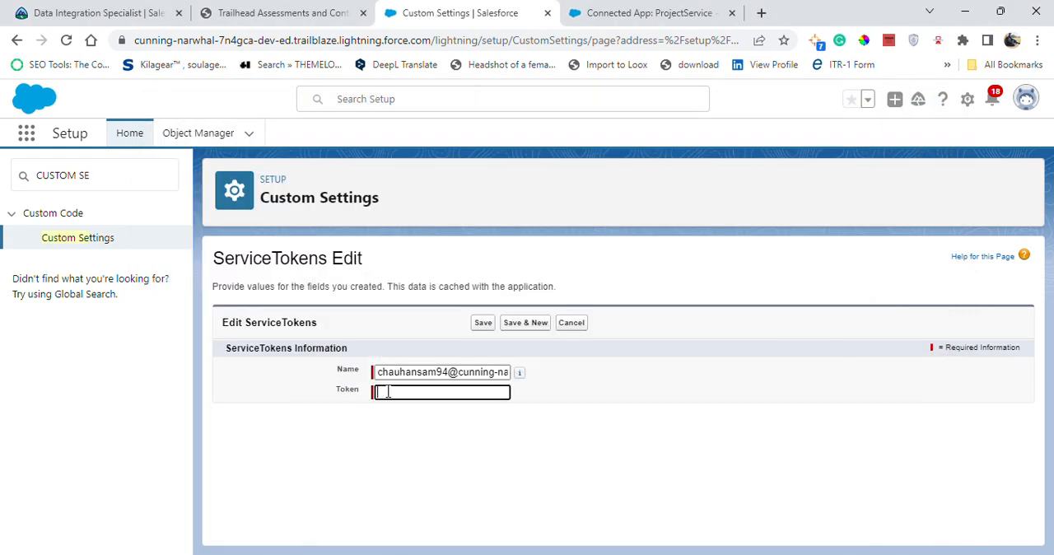
{"action": "key", "text": "ctrl+v"}
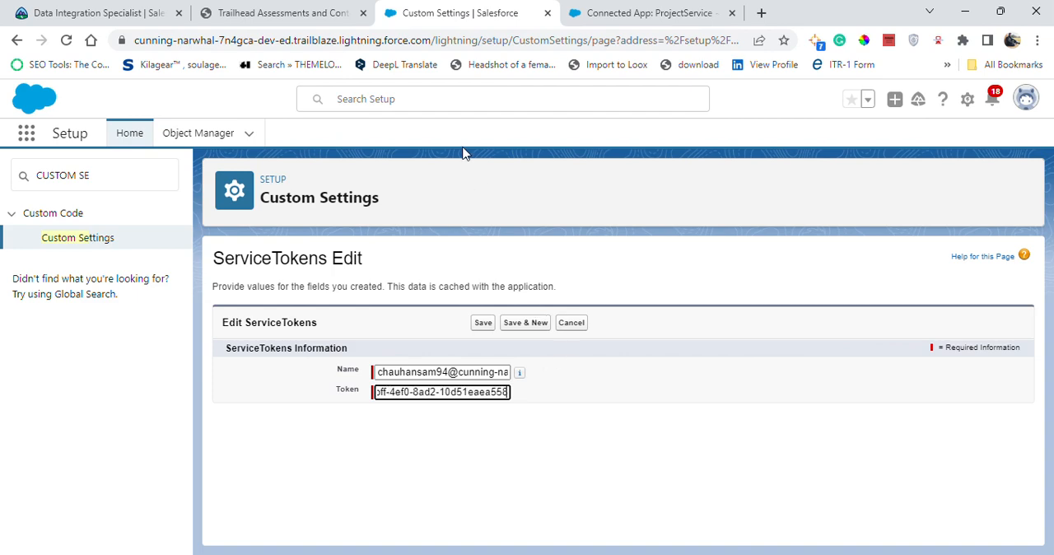
{"action": "left_click", "coordinate": [439, 28]}
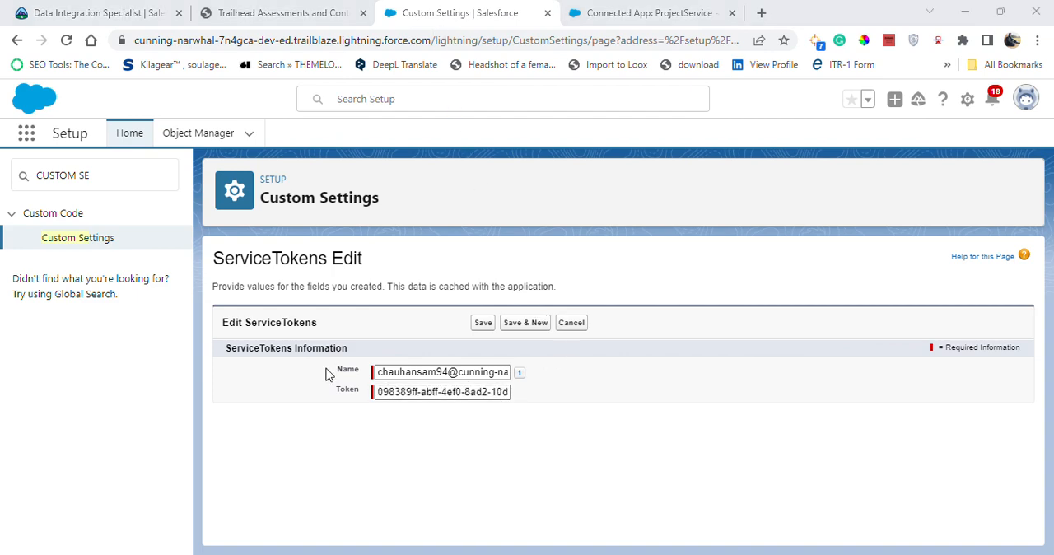
- Replace the record's name with ProjectServiceToken, copied from the superbadge's Configure Org Registration section, and save the record
{"action": "left_click", "coordinate": [54, 12]}
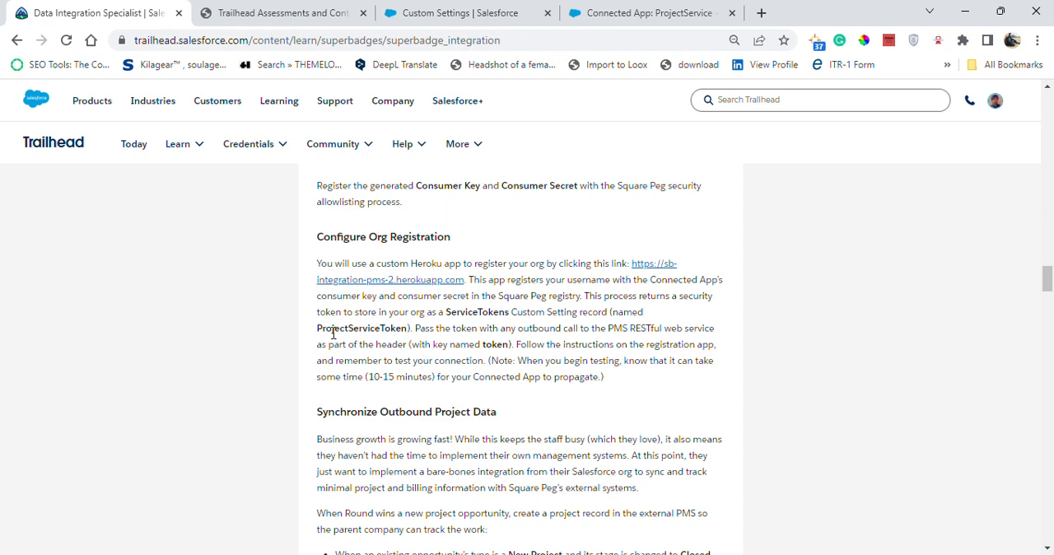
{"action": "left_click_drag", "start_coordinate": [318, 330], "coordinate": [409, 334]}
{"action": "key", "text": "ctrl+c"}
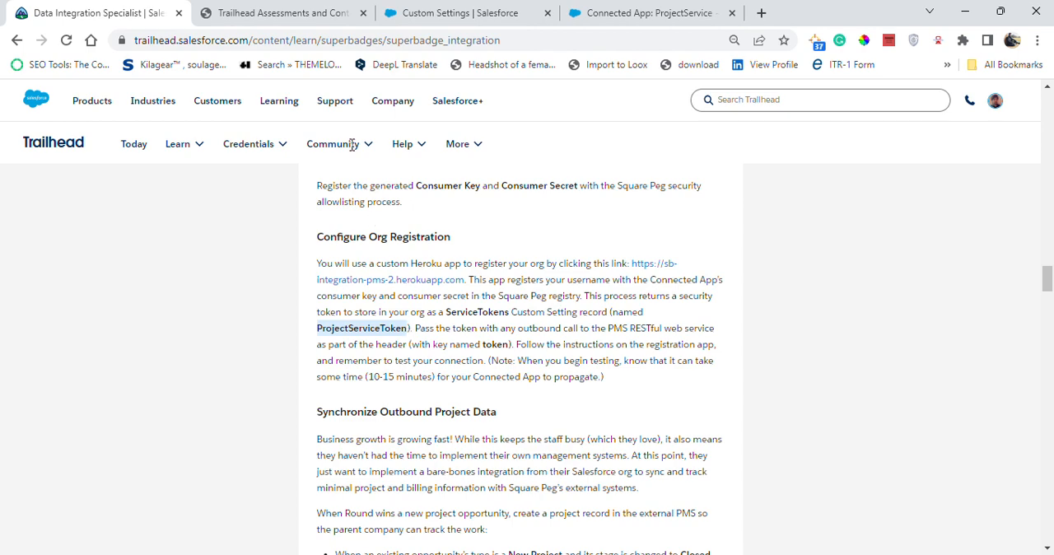
{"action": "left_click", "coordinate": [256, 9]}
{"action": "left_click", "coordinate": [680, 6]}
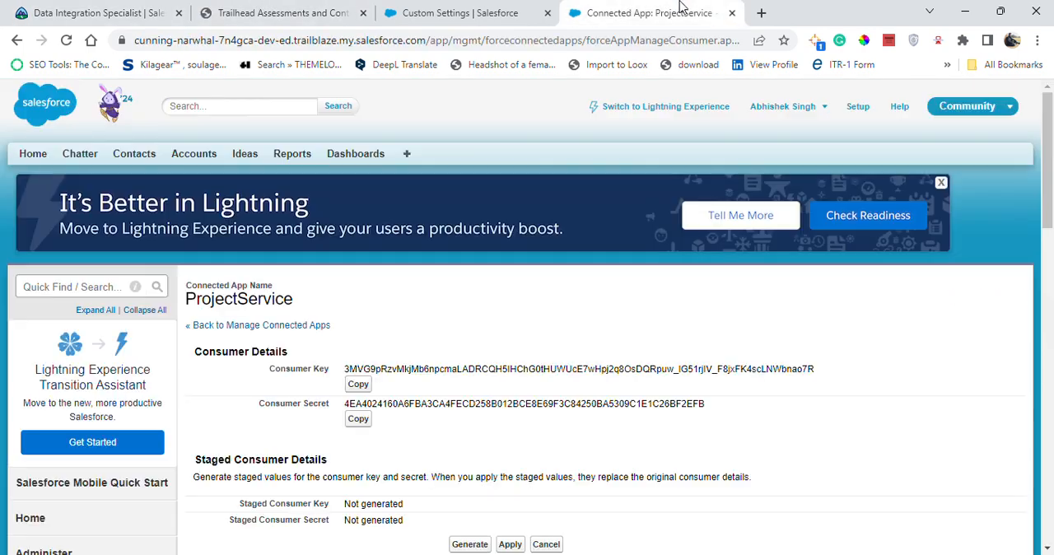
{"action": "left_click", "coordinate": [386, 14]}
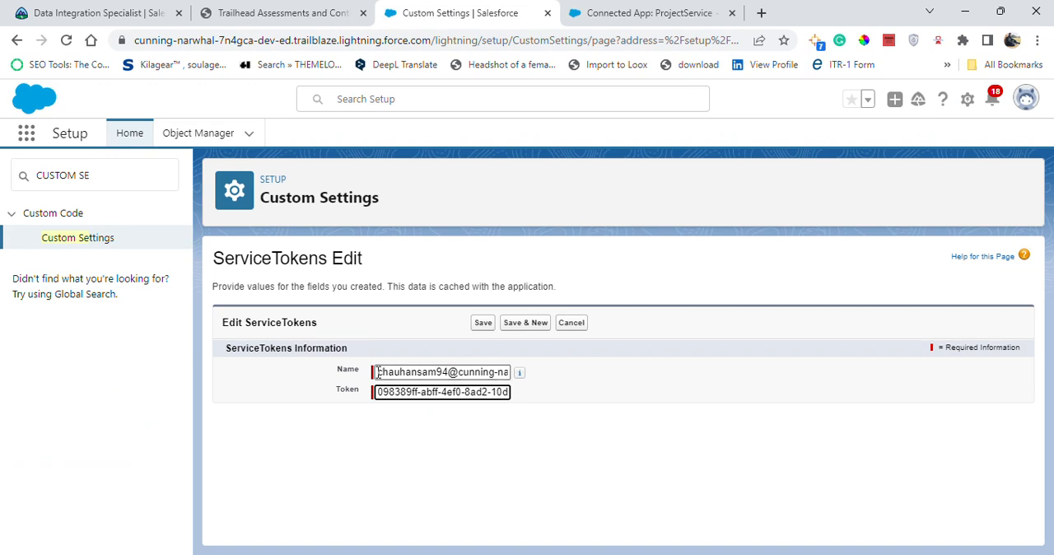
{"action": "left_click_drag", "start_coordinate": [377, 372], "coordinate": [571, 388]}
{"action": "key", "text": "ctrl+v"}
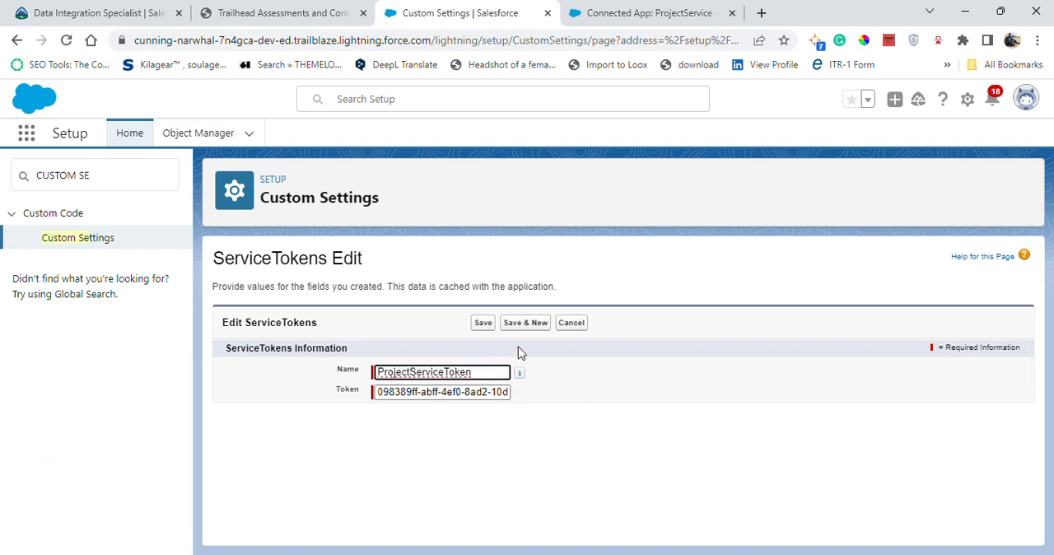
{"action": "left_click", "coordinate": [560, 376]}
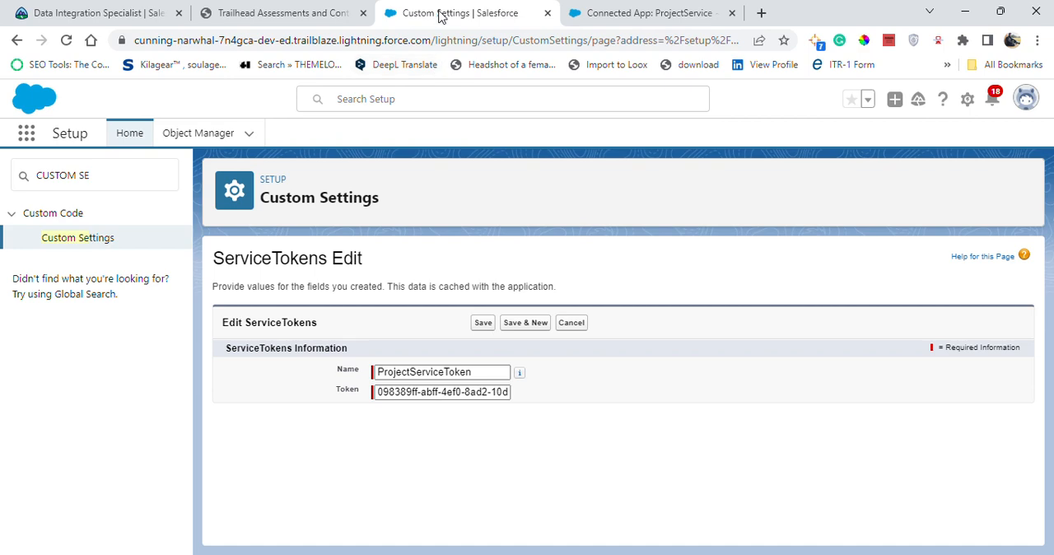
{"action": "left_click", "coordinate": [482, 323]}
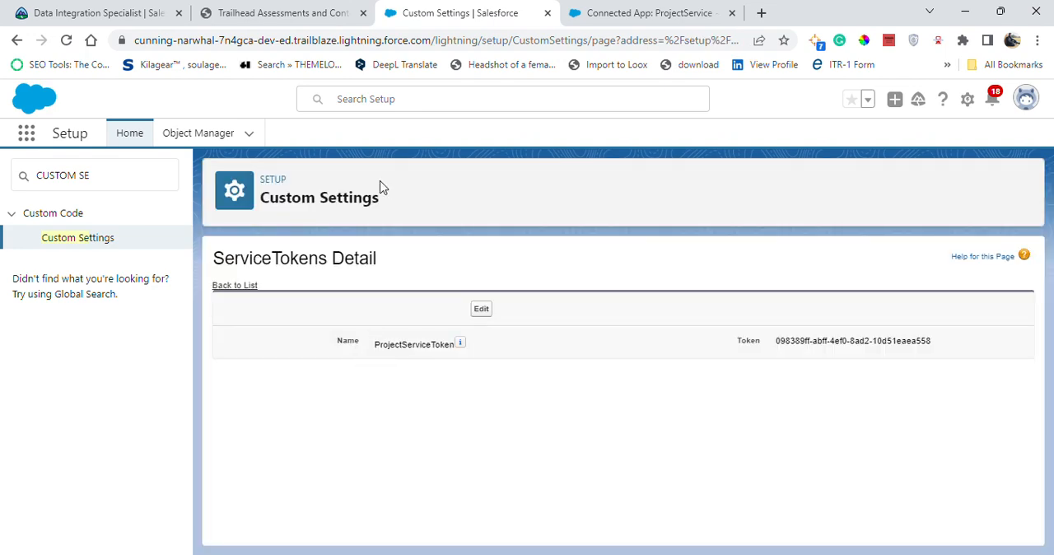
- Test the connected app from the Project Management System page and allow ProjectService the requested access
{"action": "left_click", "coordinate": [256, 9]}
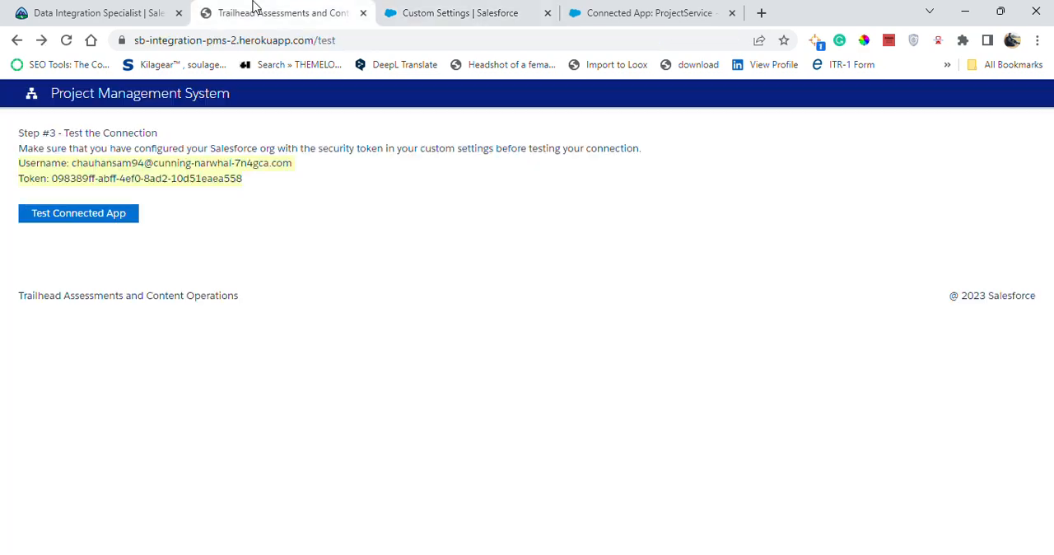
{"action": "left_click", "coordinate": [122, 221]}
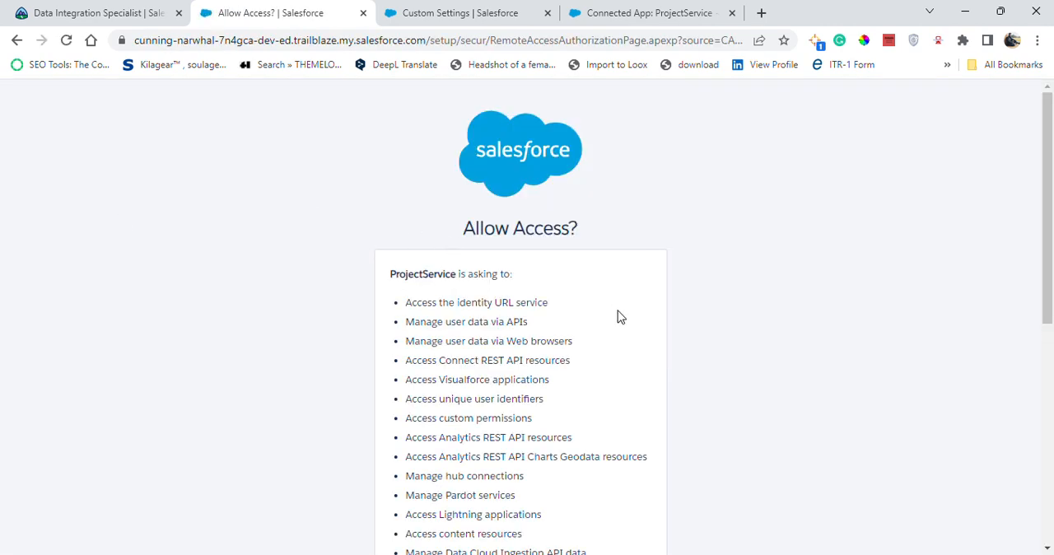
{"action": "scroll", "coordinate": [750, 323], "scroll_direction": "down", "scroll_amount": 5}
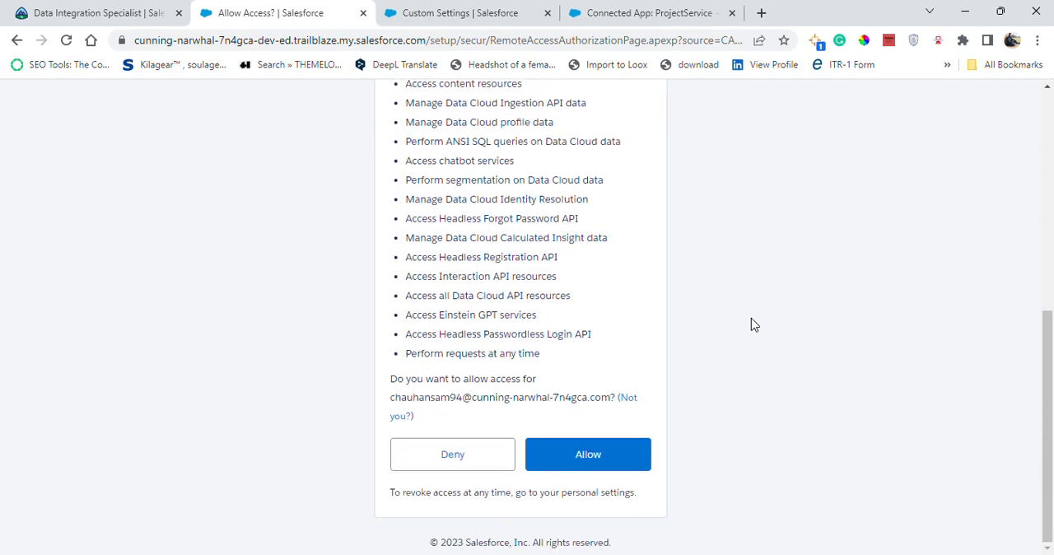
{"action": "left_click", "coordinate": [582, 470]}
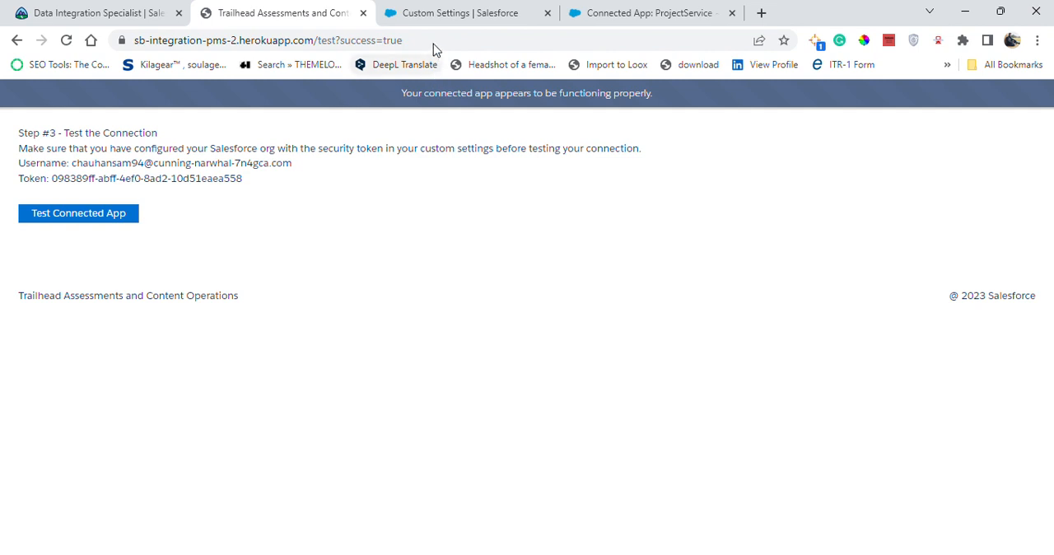
{"action": "left_click_drag", "start_coordinate": [393, 93], "coordinate": [675, 101]}
{"action": "left_click", "coordinate": [471, 231]}
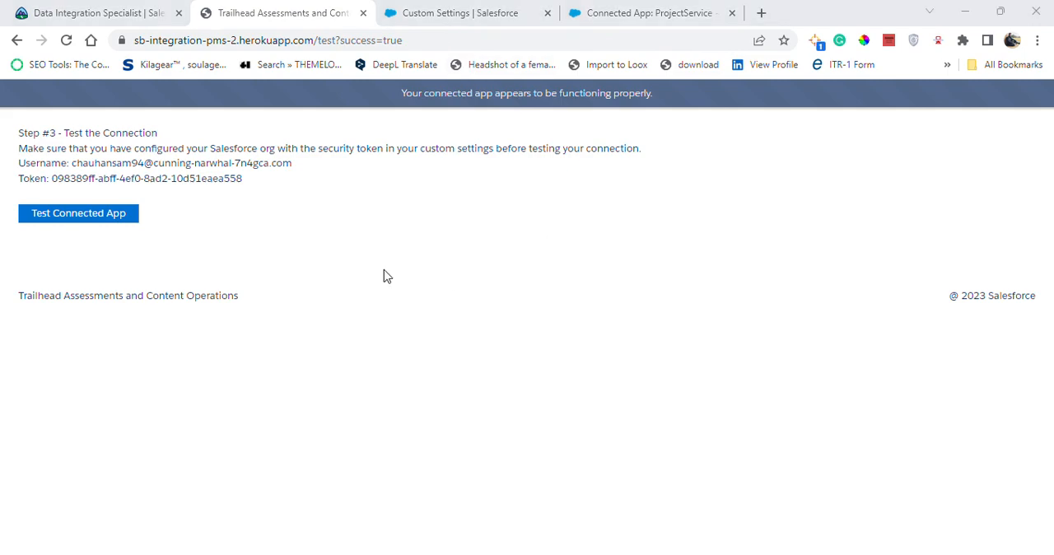
- Return to the superbadge page and check challenge 3, Configure inbound integration security
{"action": "left_click", "coordinate": [76, 8]}
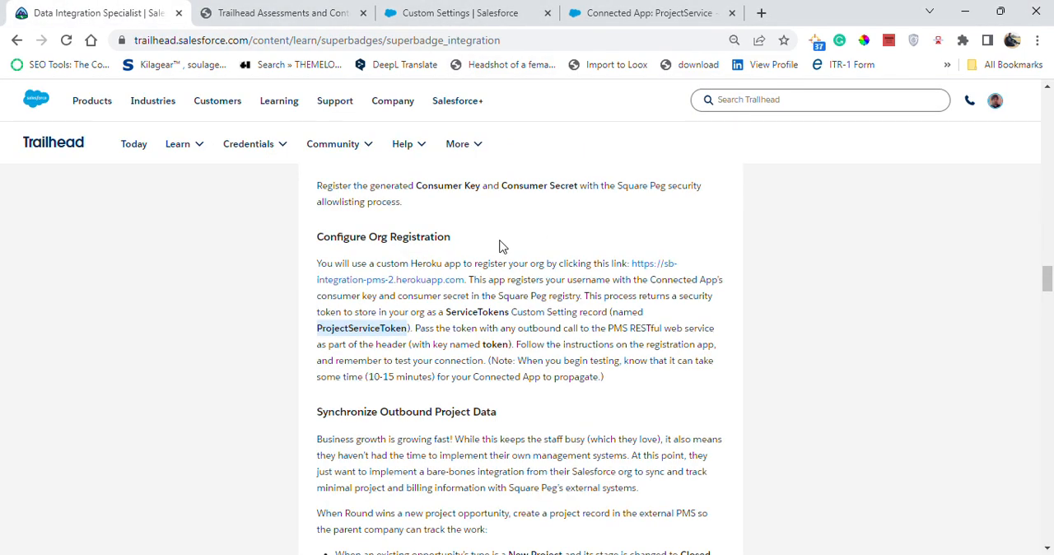
{"action": "scroll", "coordinate": [472, 272], "scroll_direction": "down", "scroll_amount": 10}
{"action": "scroll", "coordinate": [472, 274], "scroll_direction": "down", "scroll_amount": 20}
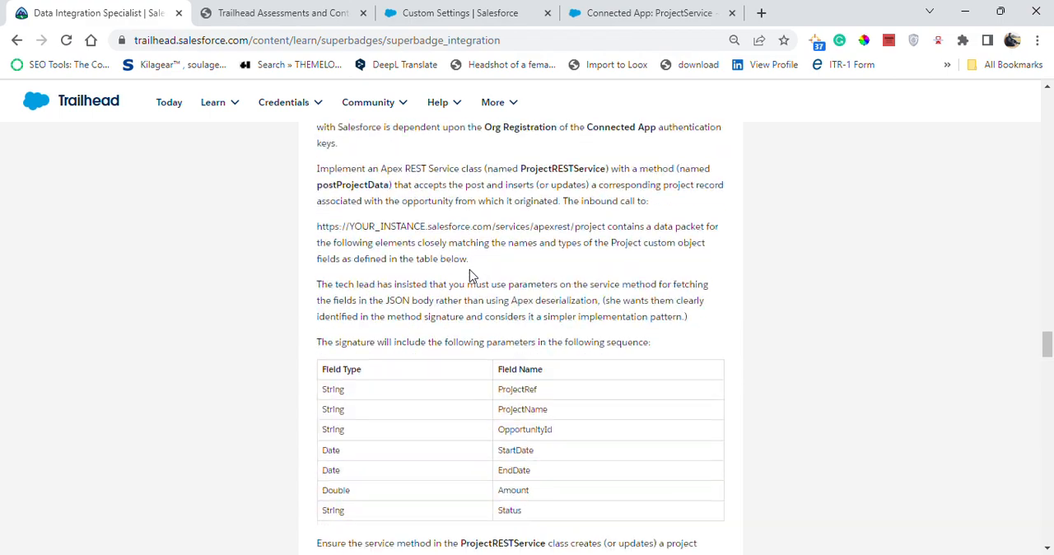
{"action": "scroll", "coordinate": [471, 274], "scroll_direction": "down", "scroll_amount": 10}
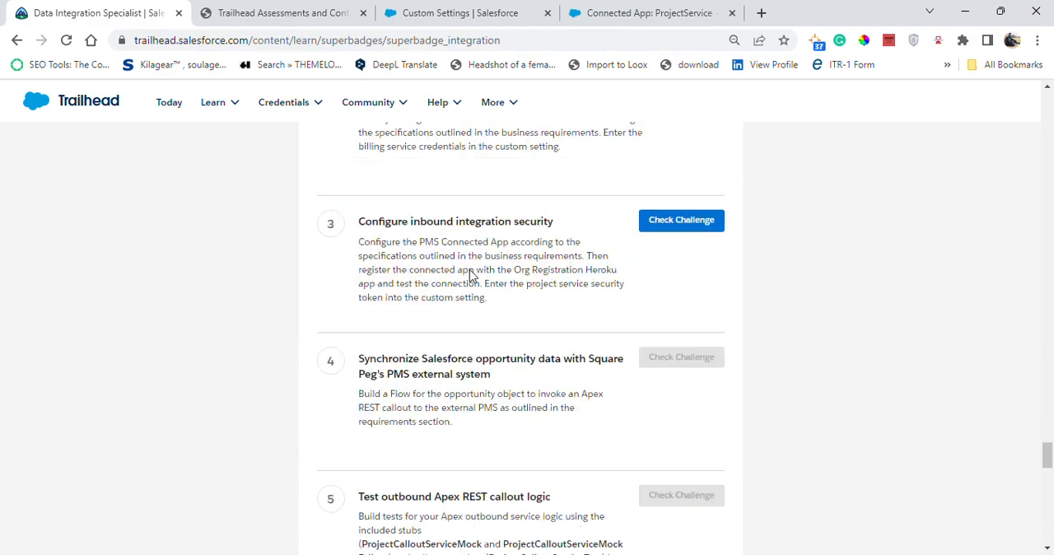
{"action": "scroll", "coordinate": [470, 275], "scroll_direction": "up", "scroll_amount": 1}
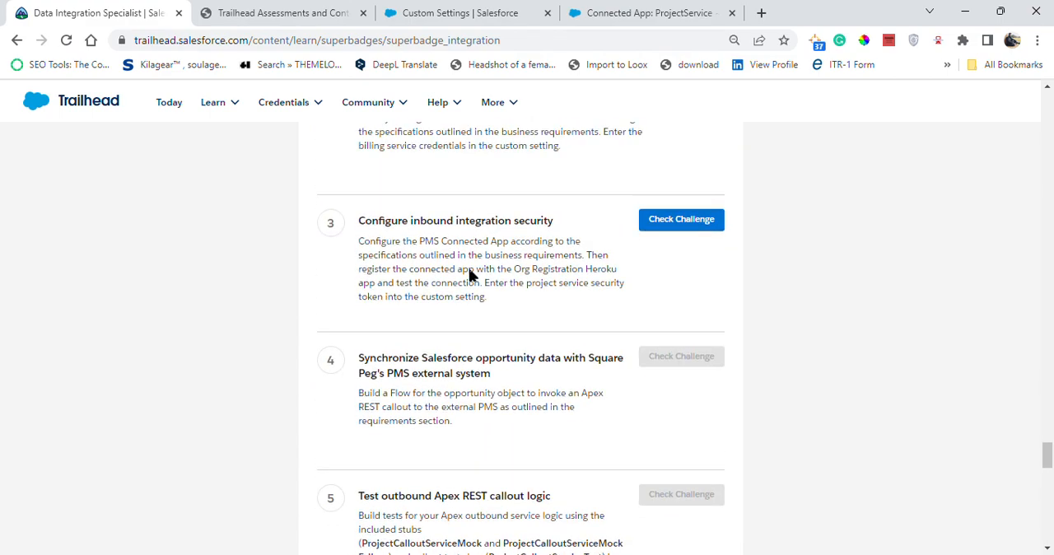
{"action": "left_click", "coordinate": [679, 219]}
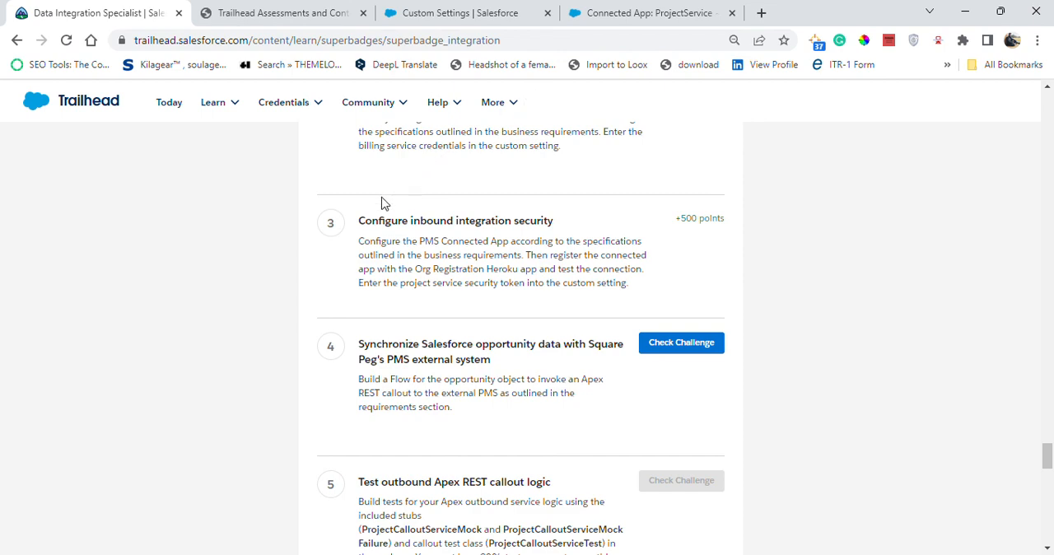
{"action": "left_click_drag", "start_coordinate": [359, 220], "coordinate": [563, 224]}
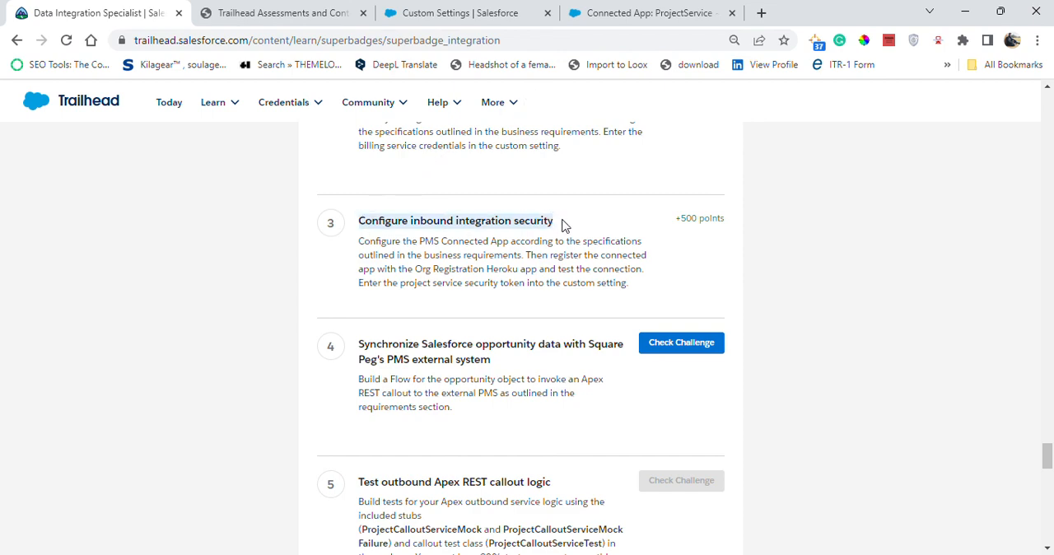